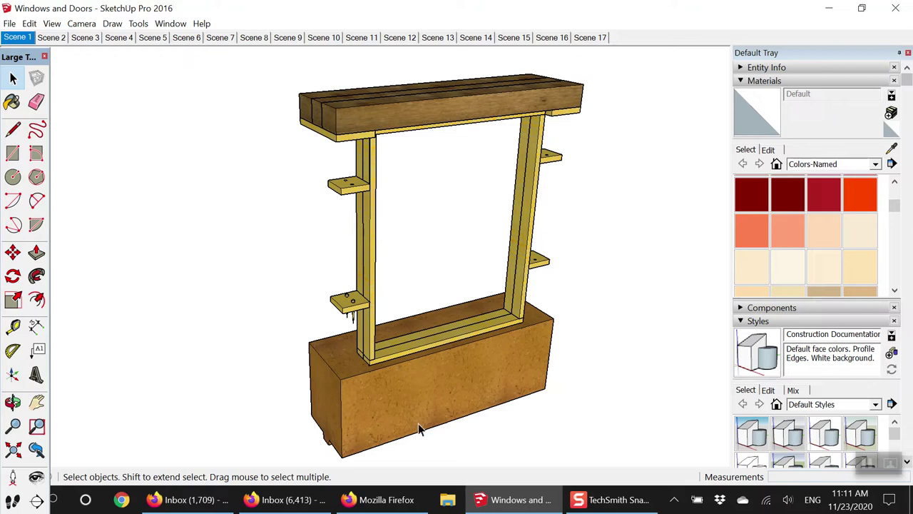
# - Measure the height of the base wall block along its front vertical corner edge
pyautogui.click(13, 326)
pyautogui.click(342, 456)
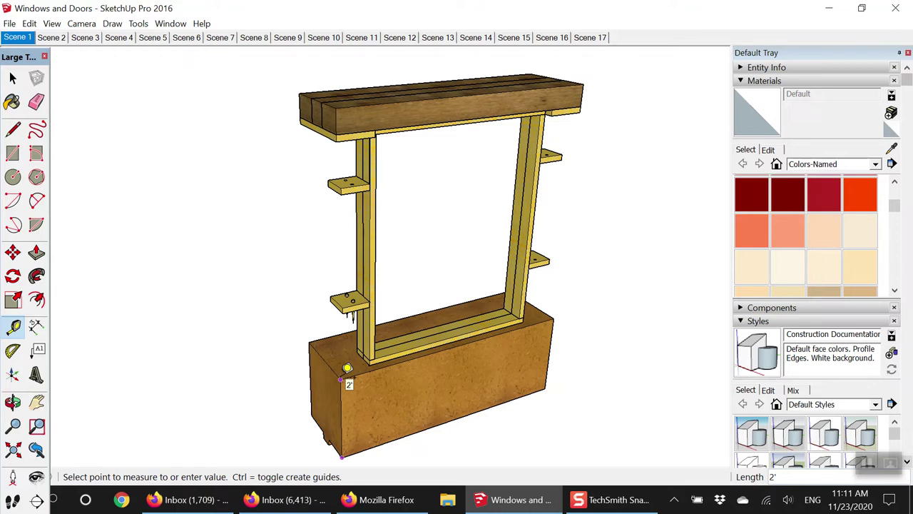
pyautogui.click(343, 378)
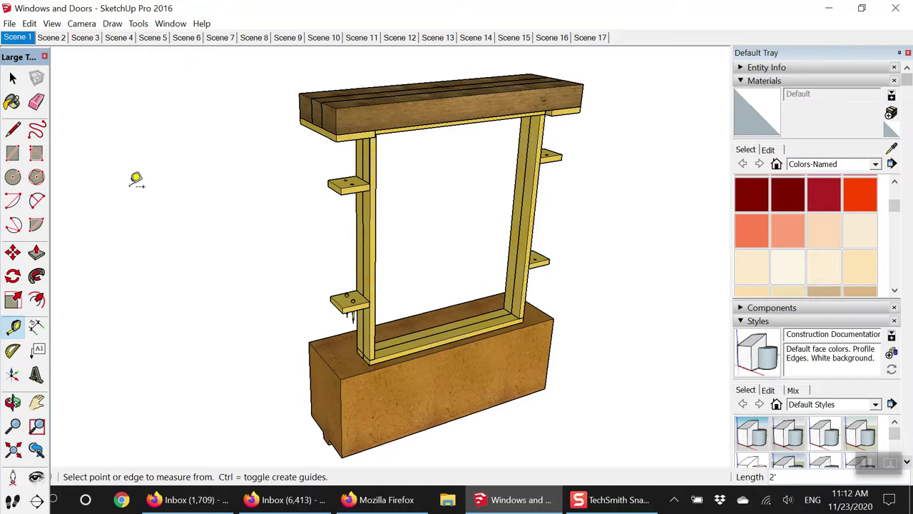
pyautogui.click(12, 79)
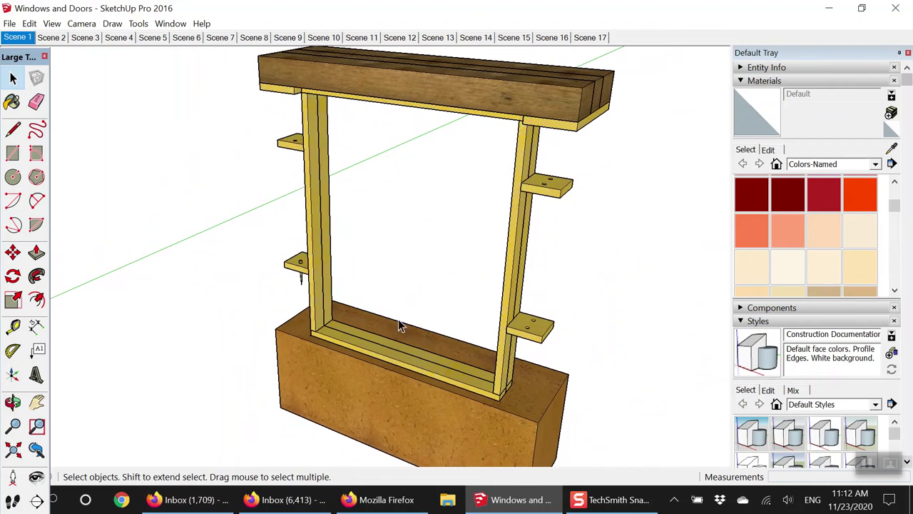
# - Go through Scenes 2 to 10 in order to preview the window, glazing bar and sill details
pyautogui.click(57, 40)
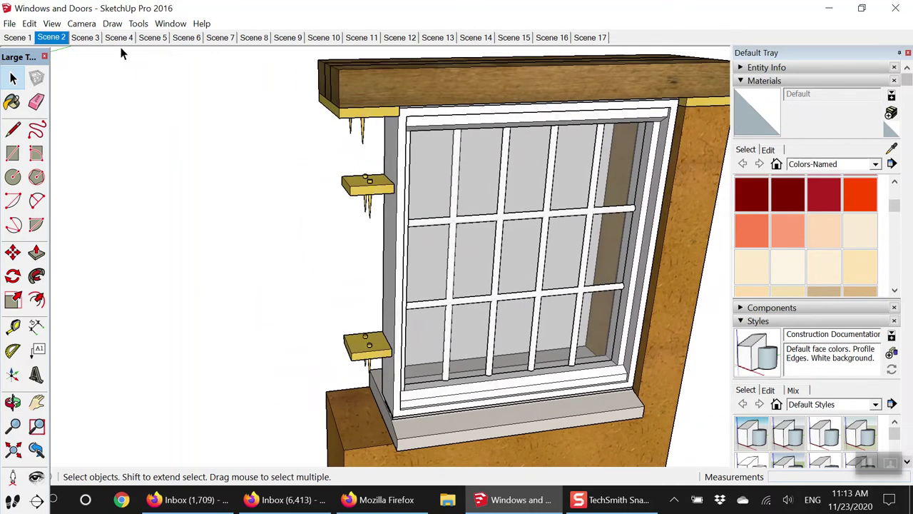
pyautogui.click(94, 39)
pyautogui.click(116, 39)
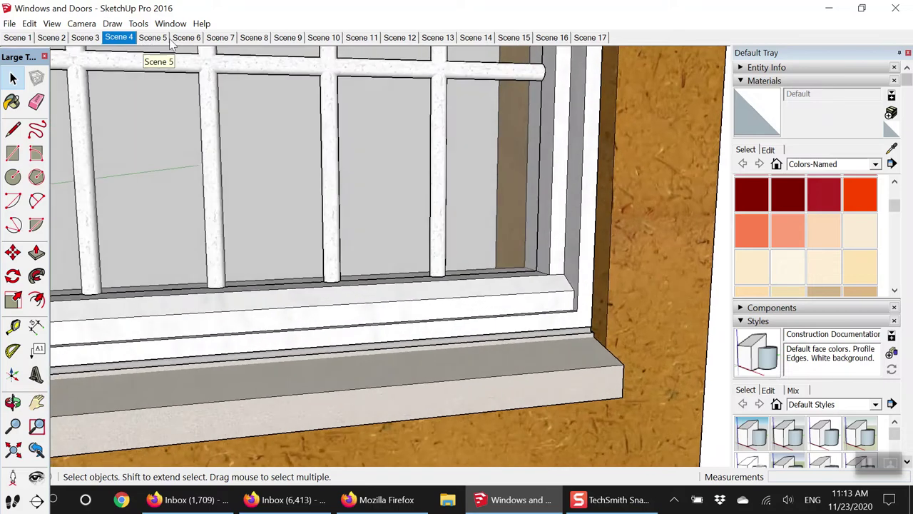
pyautogui.click(153, 39)
pyautogui.click(186, 39)
pyautogui.click(223, 39)
pyautogui.click(256, 39)
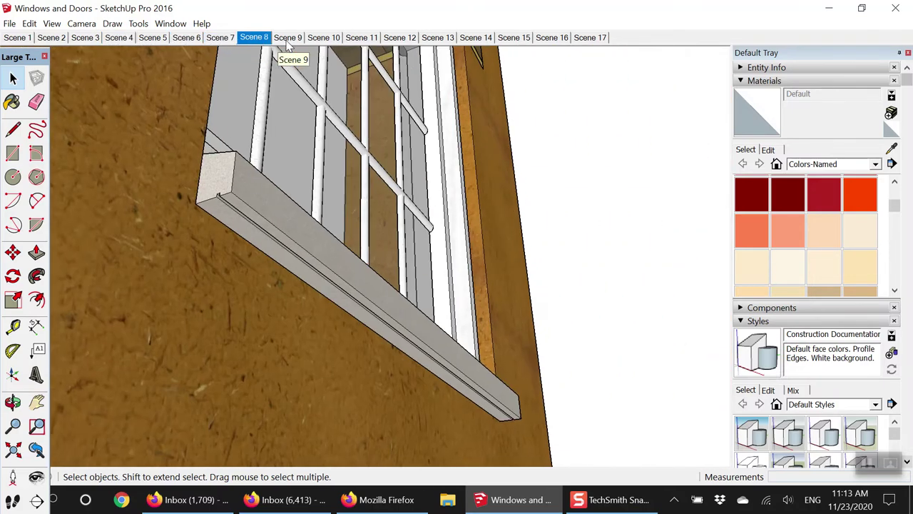
pyautogui.click(289, 39)
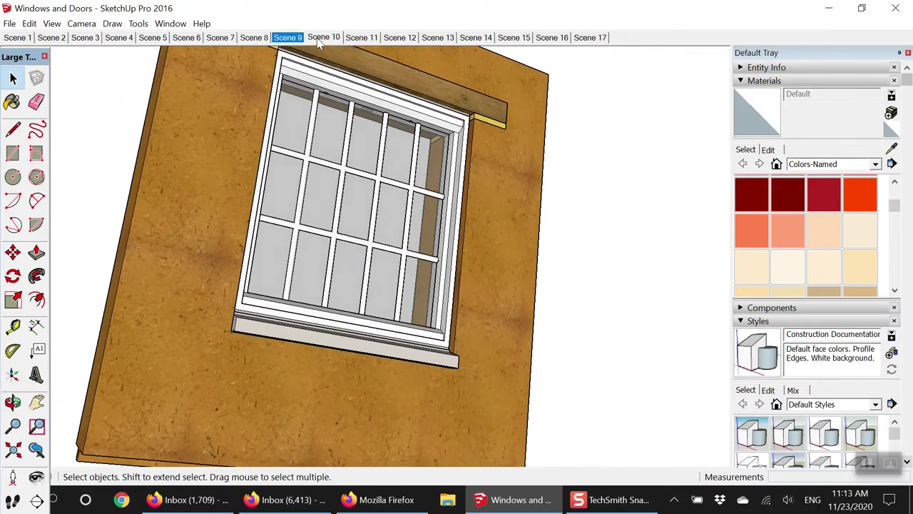
pyautogui.click(320, 38)
# - Review the frame and door stages in Scenes 15, 16, 14 and 13, and return to Scene 2
pyautogui.click(525, 38)
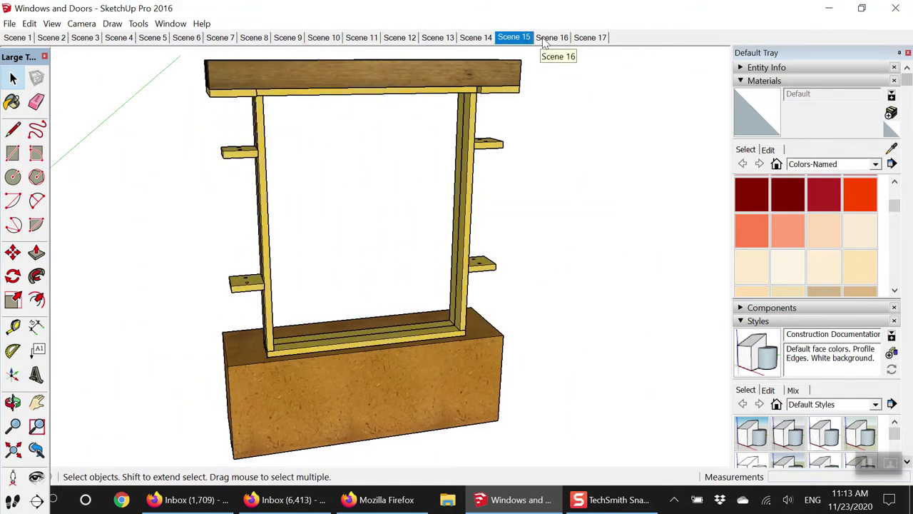
pyautogui.click(545, 39)
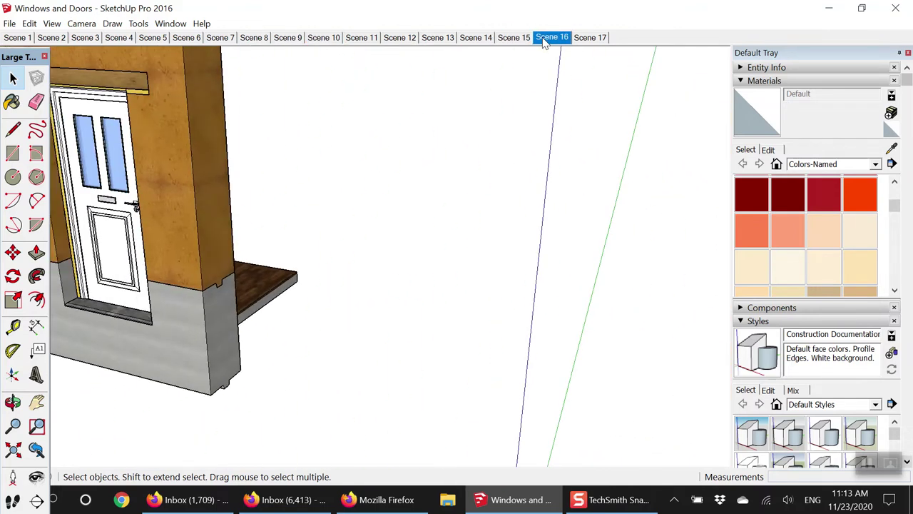
pyautogui.click(473, 39)
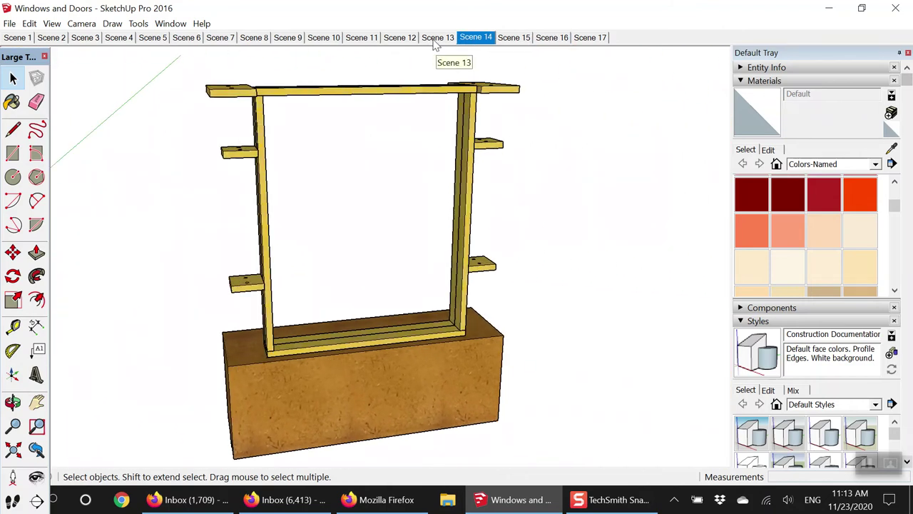
pyautogui.click(434, 40)
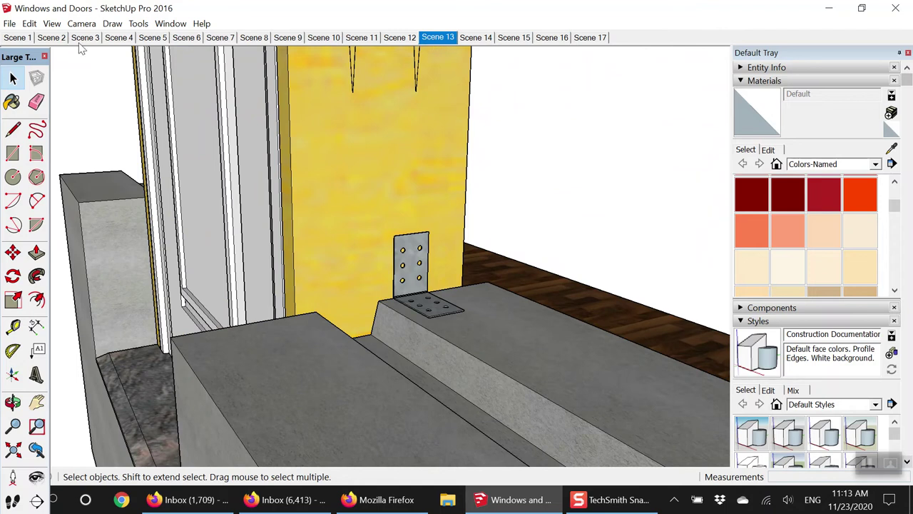
pyautogui.click(51, 39)
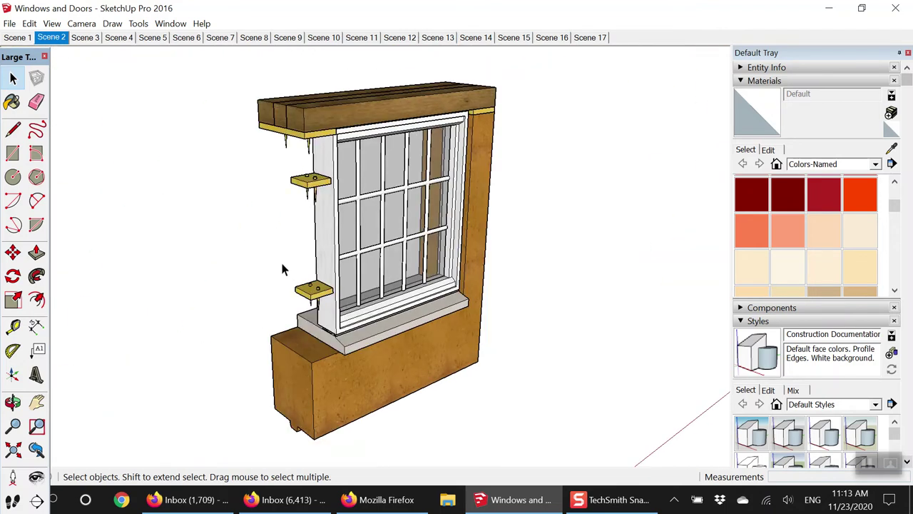
# - Compare Scene 1 with Scene 2 and select the installed window to examine its frame within the wall opening
pyautogui.click(21, 39)
pyautogui.scroll(5, 325, 339)
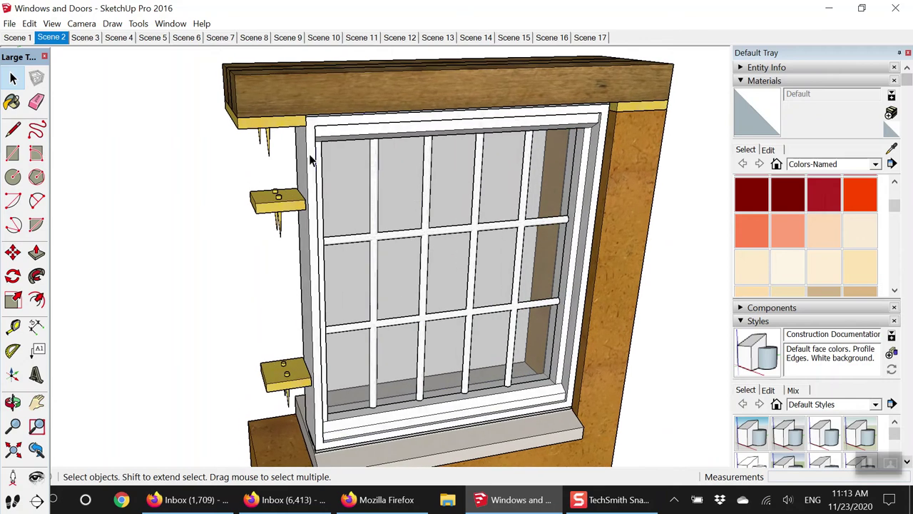
pyautogui.click(311, 160)
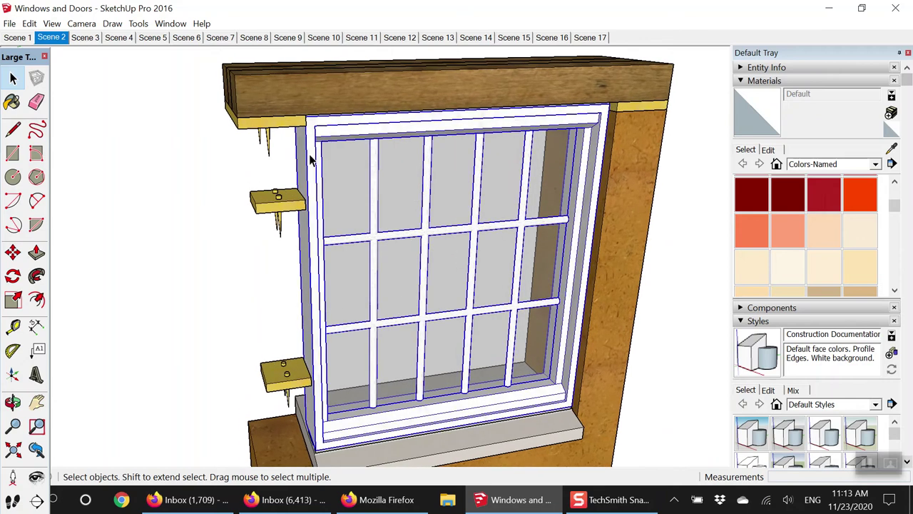
pyautogui.scroll(4, 309, 161)
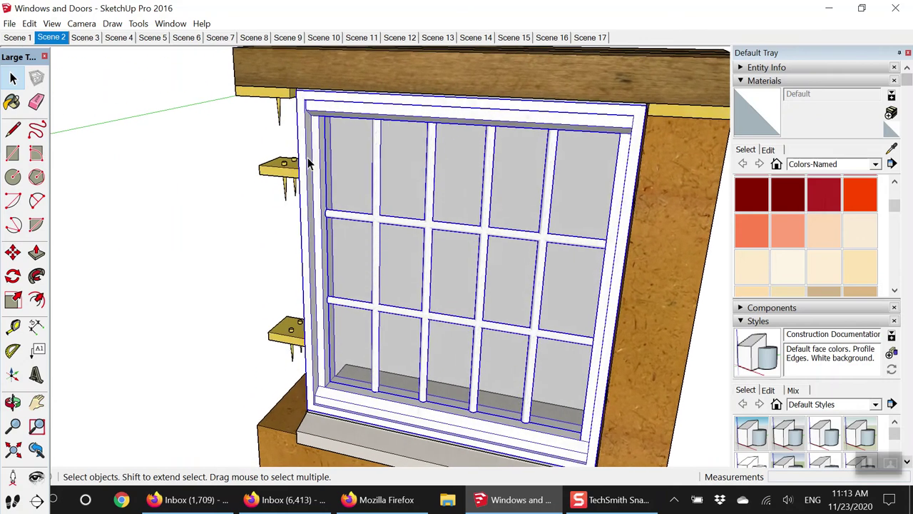
pyautogui.moveTo(310, 163); pyautogui.dragTo(314, 174, button='middle')
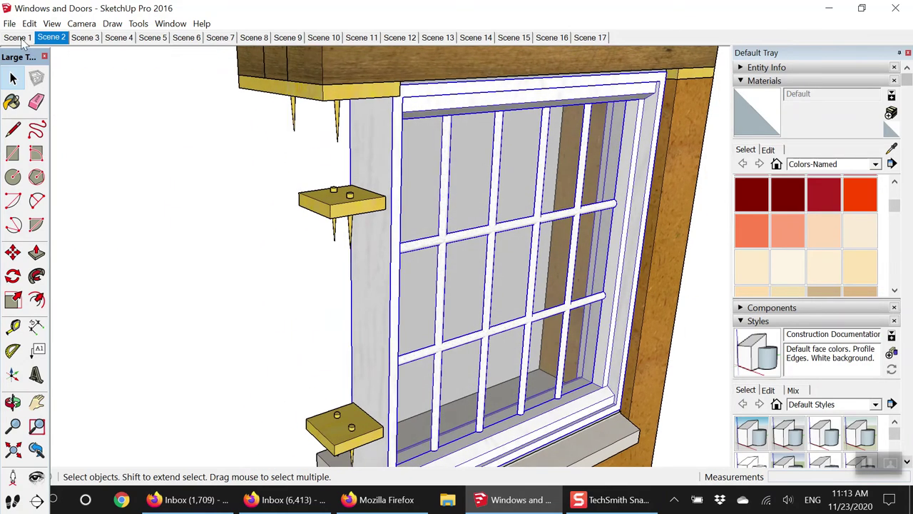
# - Return to Scene 1 and examine the lower wooden anchor plate and its nails beside the window's rough frame
pyautogui.click(20, 39)
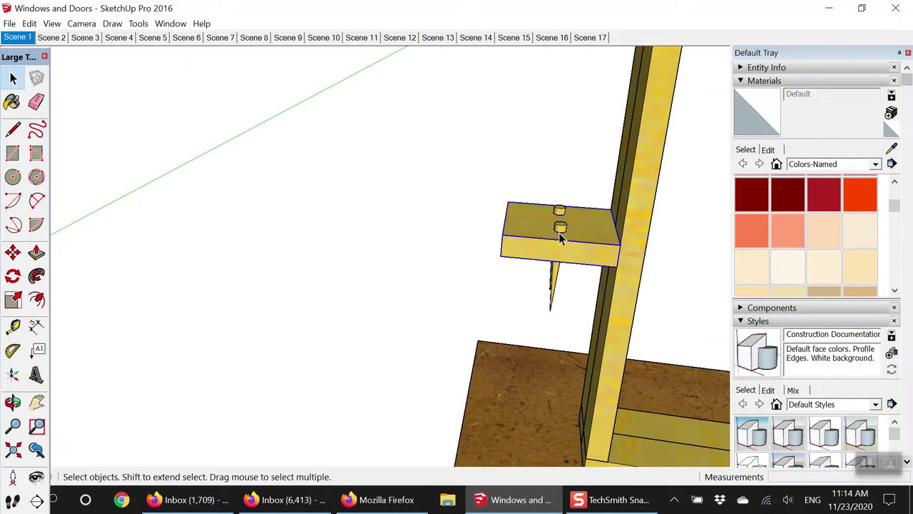
pyautogui.moveTo(558, 406); pyautogui.dragTo(568, 399, button='middle')
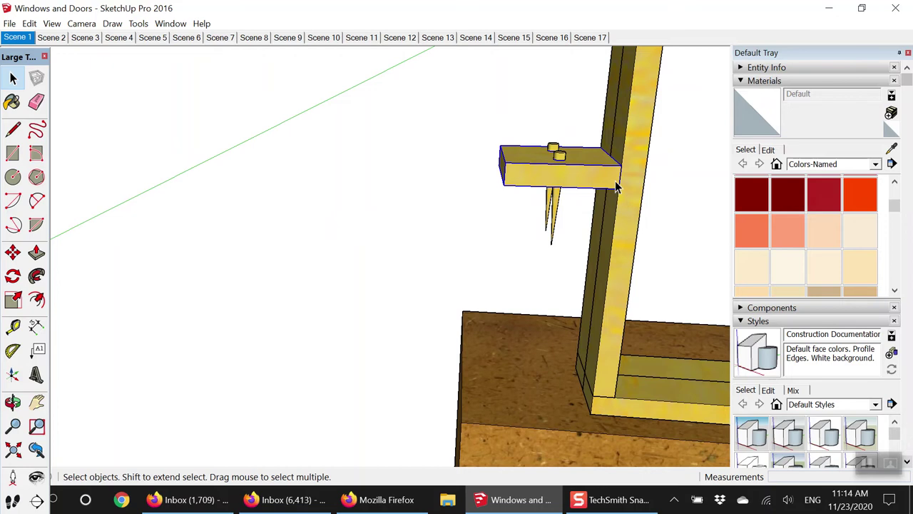
pyautogui.moveTo(624, 177); pyautogui.dragTo(526, 186, button='middle')
pyautogui.click(618, 157)
pyautogui.click(524, 182)
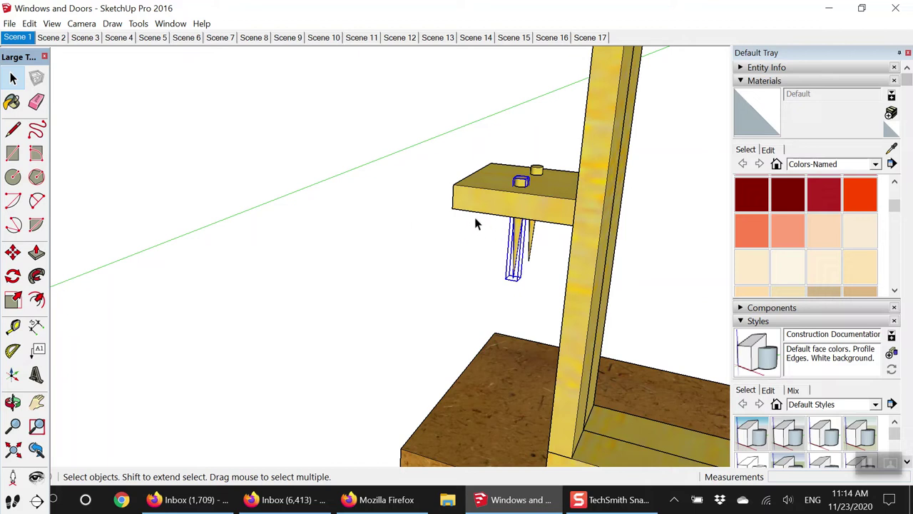
pyautogui.moveTo(551, 222); pyautogui.dragTo(530, 209, button='middle')
pyautogui.click(543, 209)
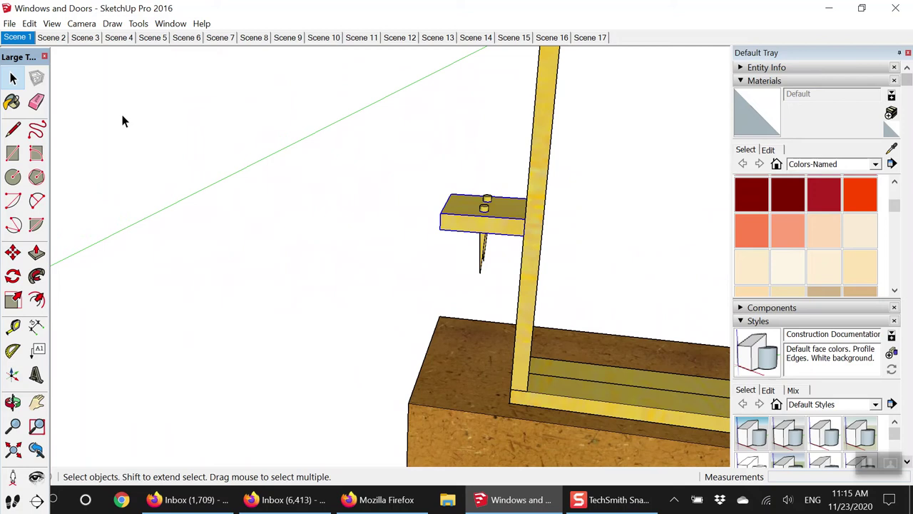
# - In Scene 2, examine how the window frame meets the lintel, the surrounding wall and the side anchor plates
pyautogui.click(50, 37)
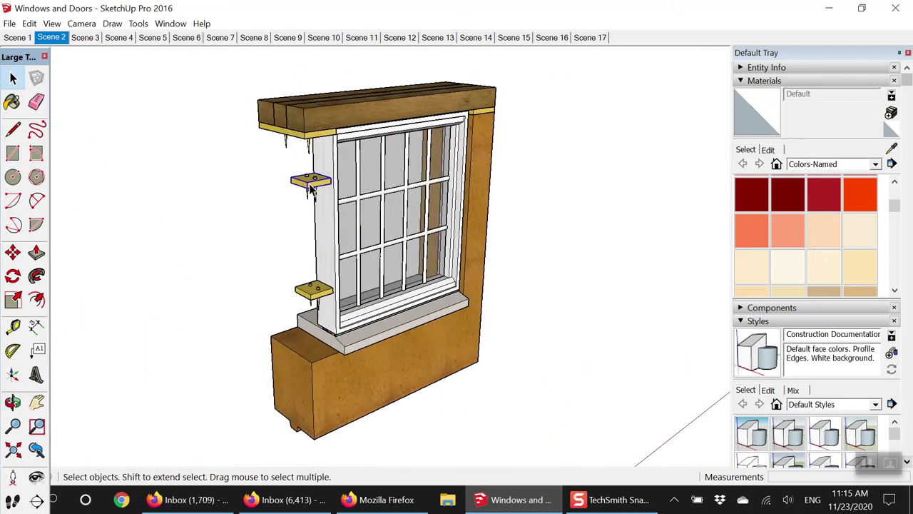
pyautogui.scroll(8, 371, 207)
pyautogui.scroll(4, 580, 187)
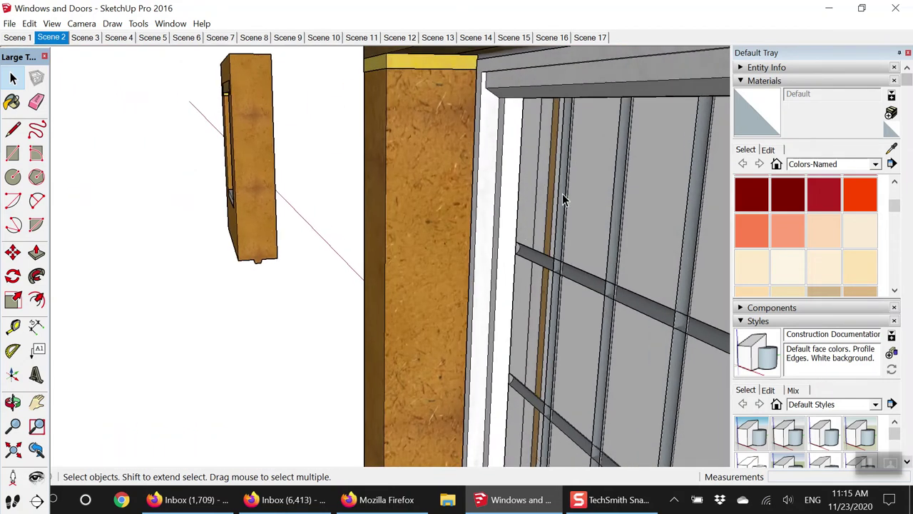
pyautogui.click(485, 193)
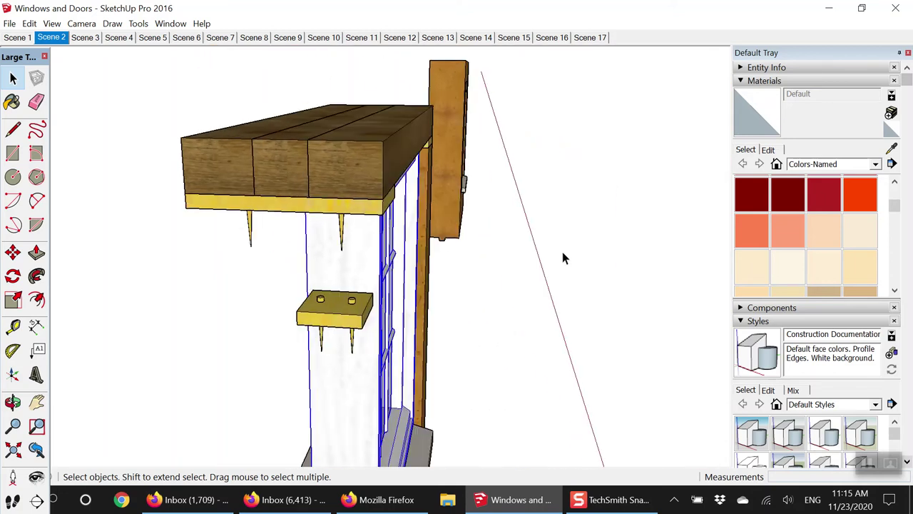
pyautogui.click(566, 259)
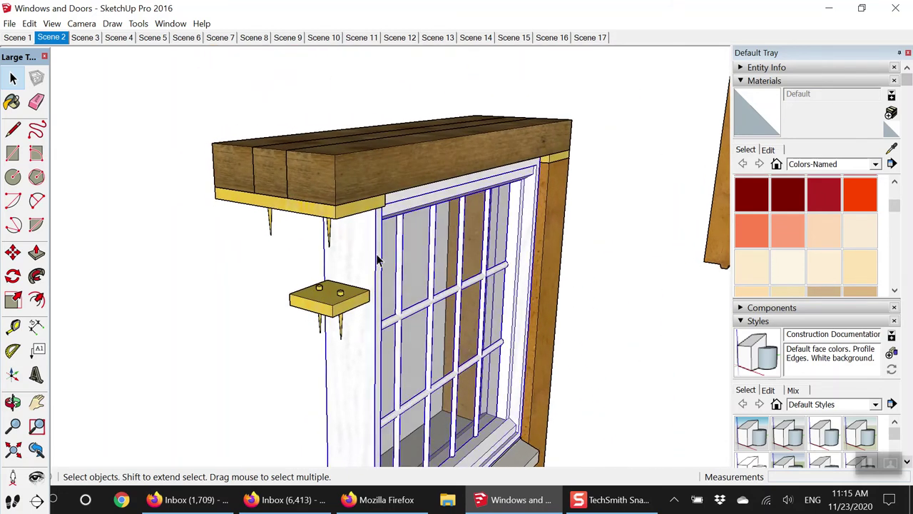
pyautogui.click(378, 260)
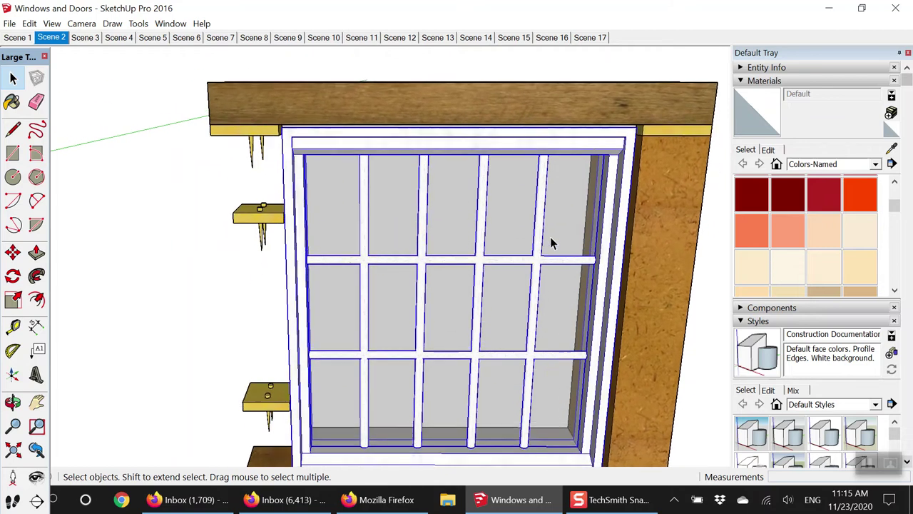
pyautogui.click(271, 203)
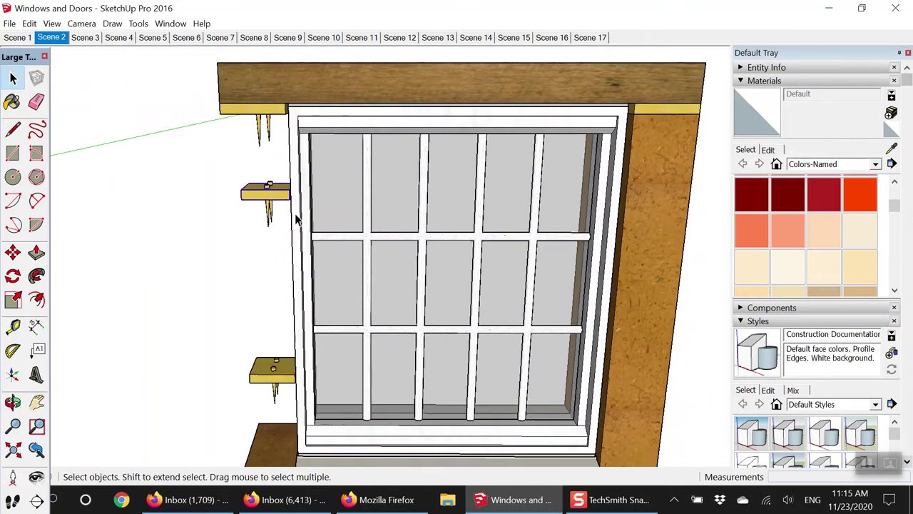
pyautogui.click(482, 136)
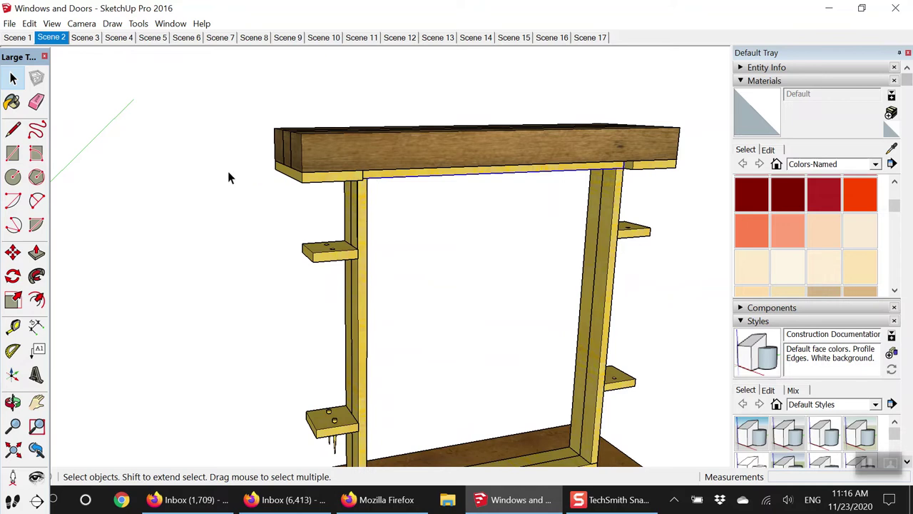
# - Select the front lintel timber and examine how it rests on the bearing plates above the rough frame
pyautogui.click(343, 160)
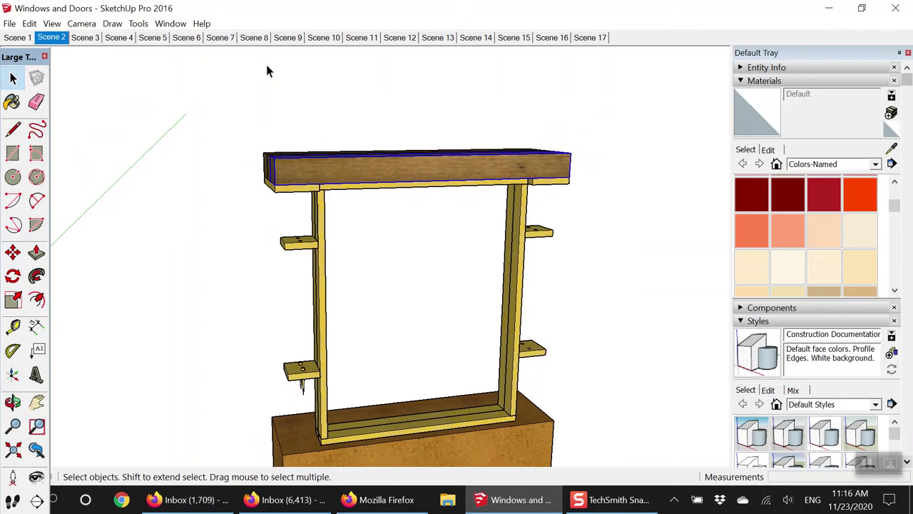
pyautogui.moveTo(558, 72); pyautogui.dragTo(528, 118, button='middle')
pyautogui.click(382, 304)
pyautogui.moveTo(388, 304); pyautogui.dragTo(379, 237, button='middle')
pyautogui.click(372, 224)
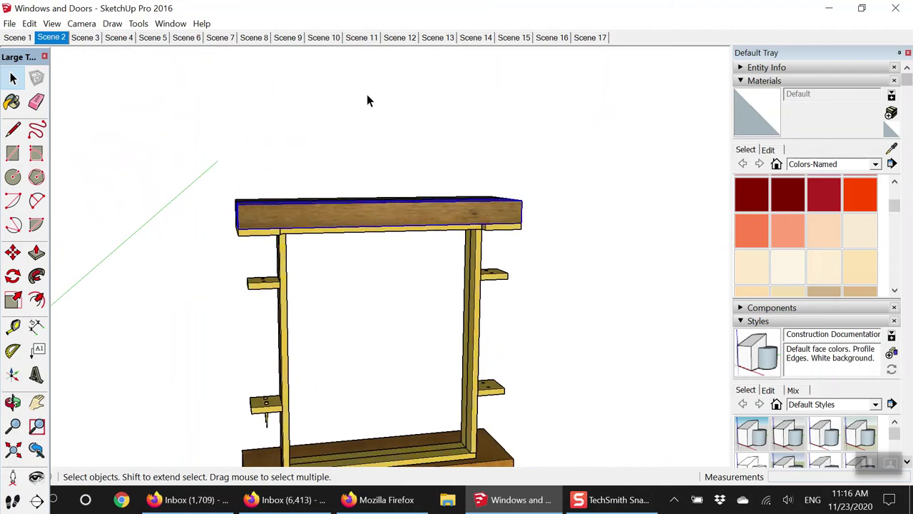
pyautogui.moveTo(357, 288); pyautogui.dragTo(332, 299, button='middle')
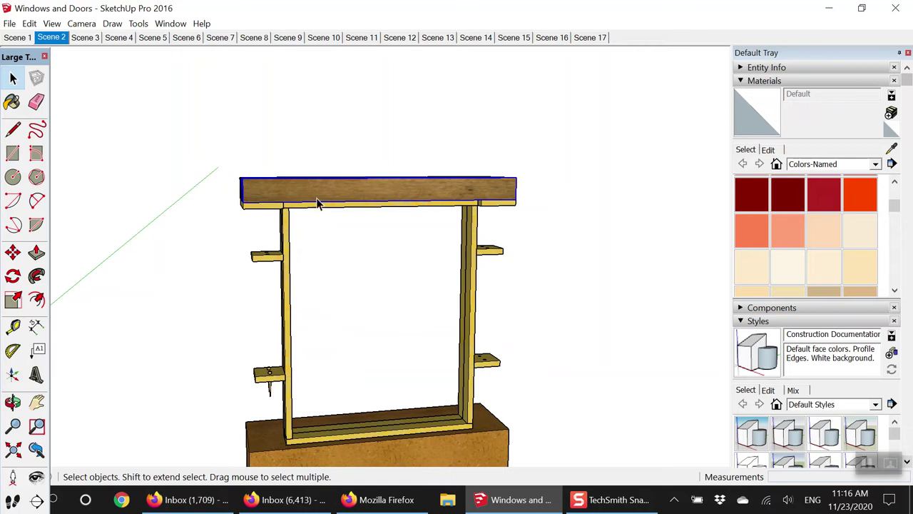
pyautogui.moveTo(295, 199); pyautogui.dragTo(400, 239, button='middle')
pyautogui.scroll(5, 400, 239)
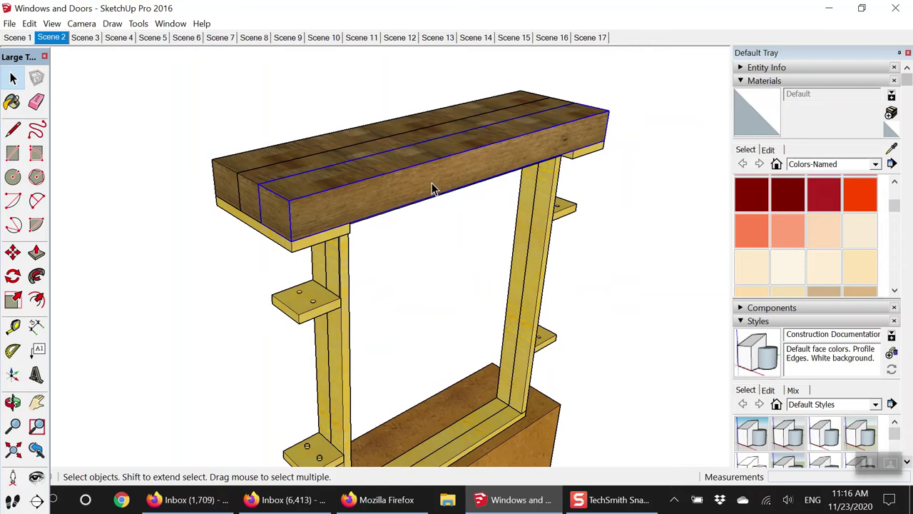
# - Inspect the separate timbers of the three-piece lintel from above, including the middle one
pyautogui.moveTo(430, 189); pyautogui.dragTo(275, 202, button='middle')
pyautogui.click(302, 208)
pyautogui.click(276, 202)
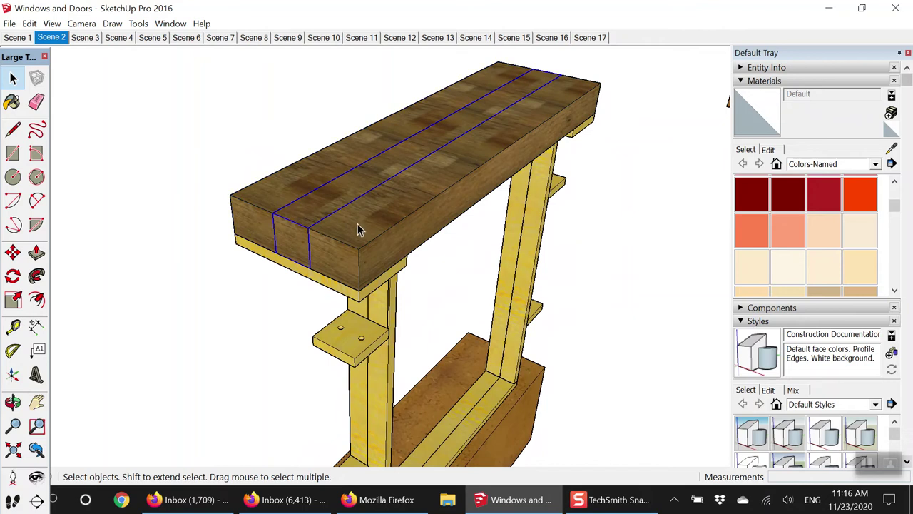
pyautogui.click(622, 230)
pyautogui.moveTo(622, 231)
pyautogui.mouseDown(button='middle')
pyautogui.moveTo(616, 217)
pyautogui.moveTo(619, 227)
pyautogui.mouseUp(button='middle')
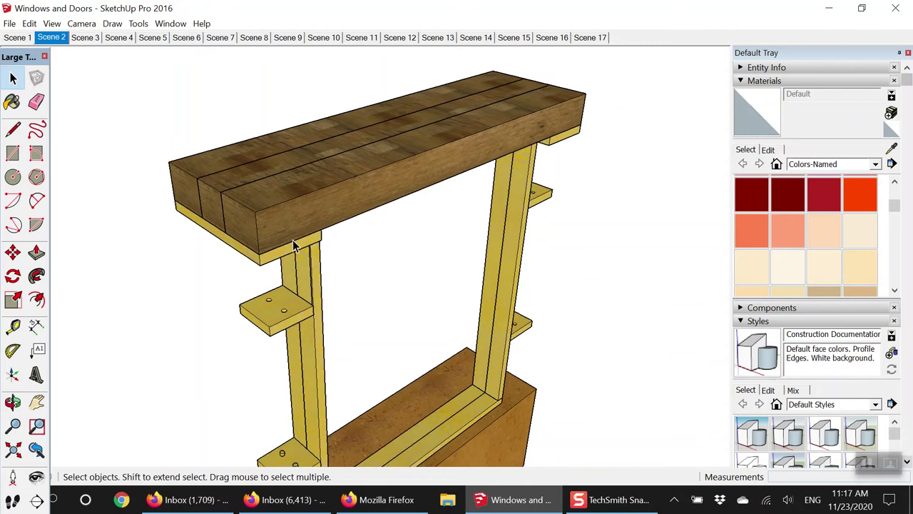
# - Measure along the outer long edge of the lintel's top, from the far end towards the near corner
pyautogui.moveTo(301, 258); pyautogui.dragTo(443, 306, button='middle')
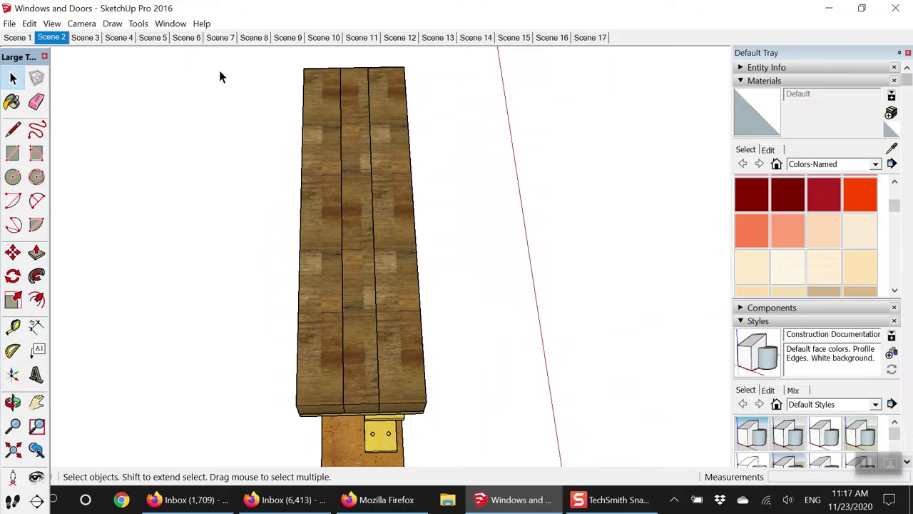
pyautogui.click(13, 326)
pyautogui.click(400, 69)
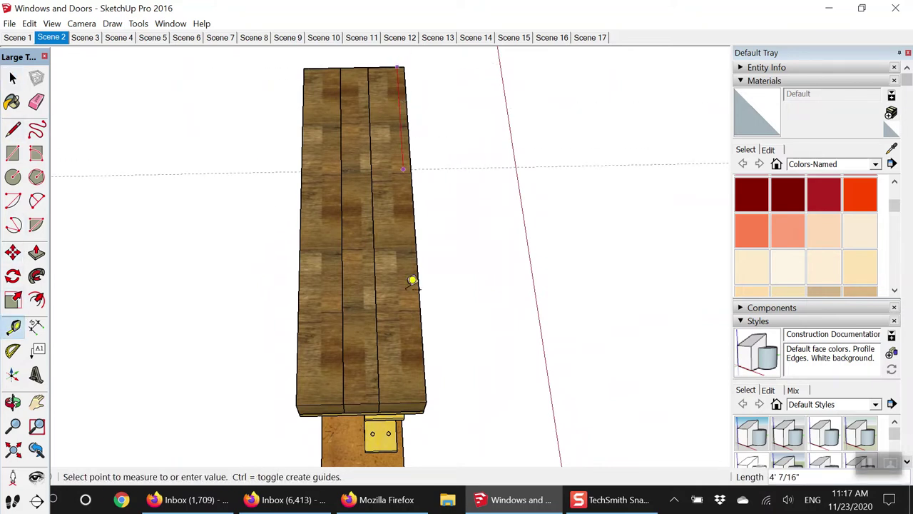
pyautogui.click(426, 371)
# - Draw tapering lines on top of both outer lintel timbers, each running between the near outer corner and a point just inside the far one
pyautogui.click(13, 129)
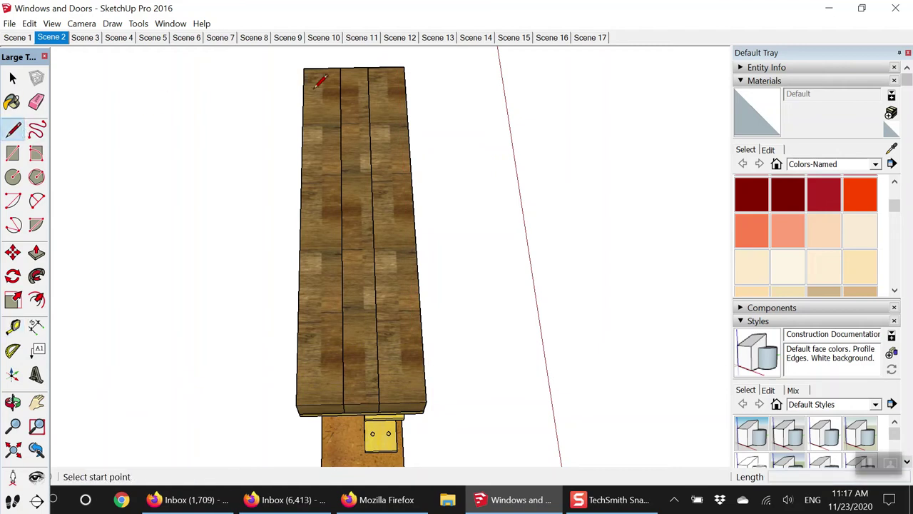
pyautogui.click(396, 68)
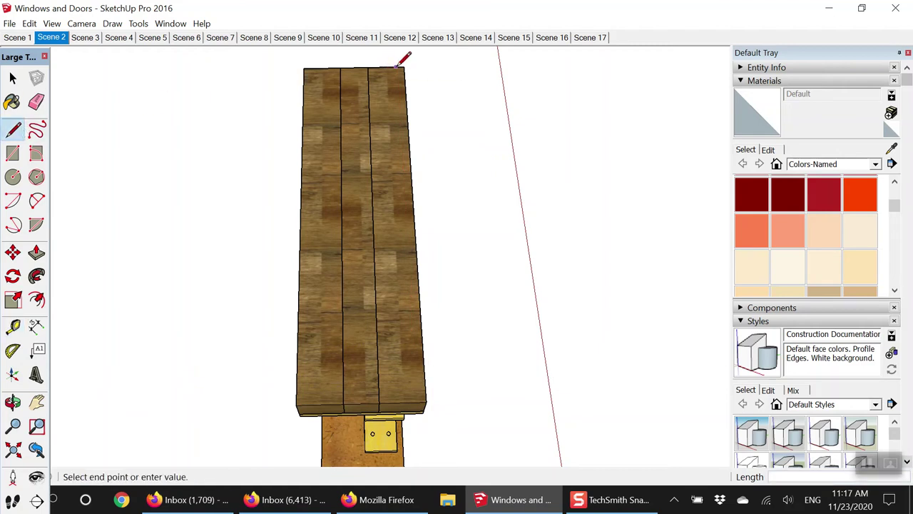
pyautogui.click(427, 404)
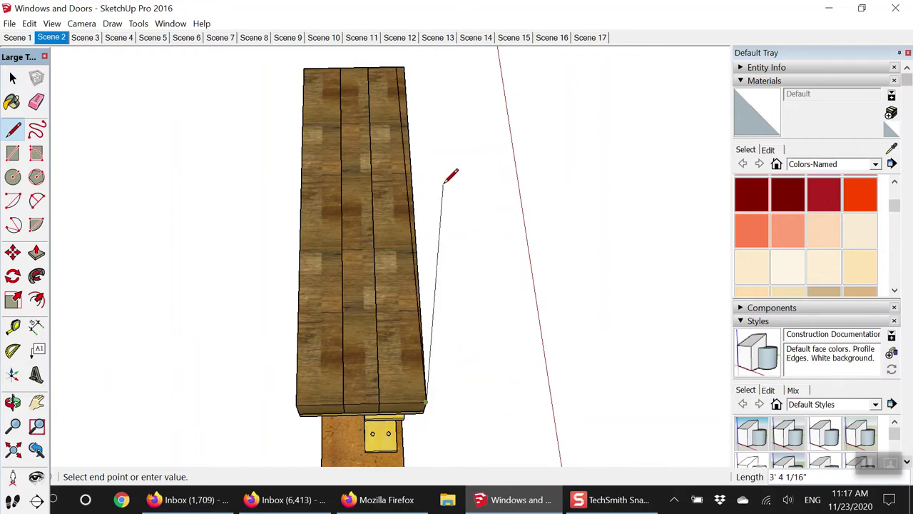
pyautogui.press('Escape')
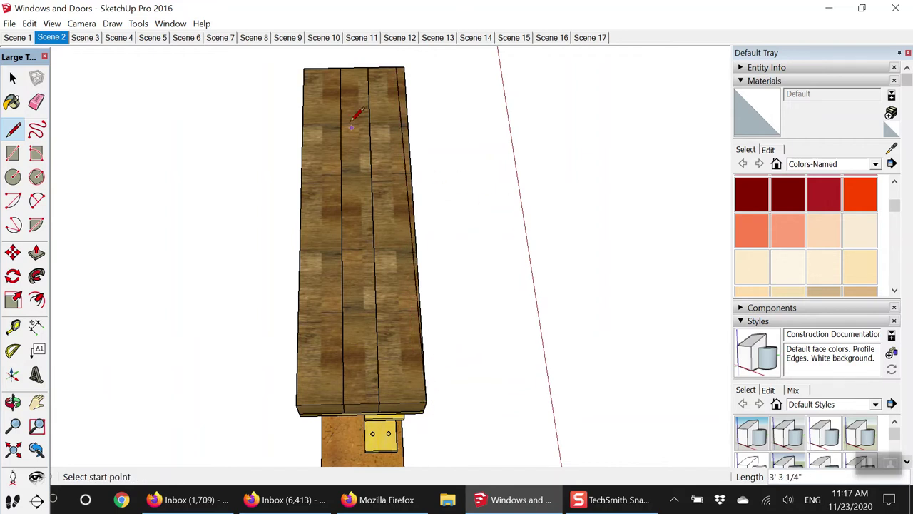
pyautogui.click(297, 405)
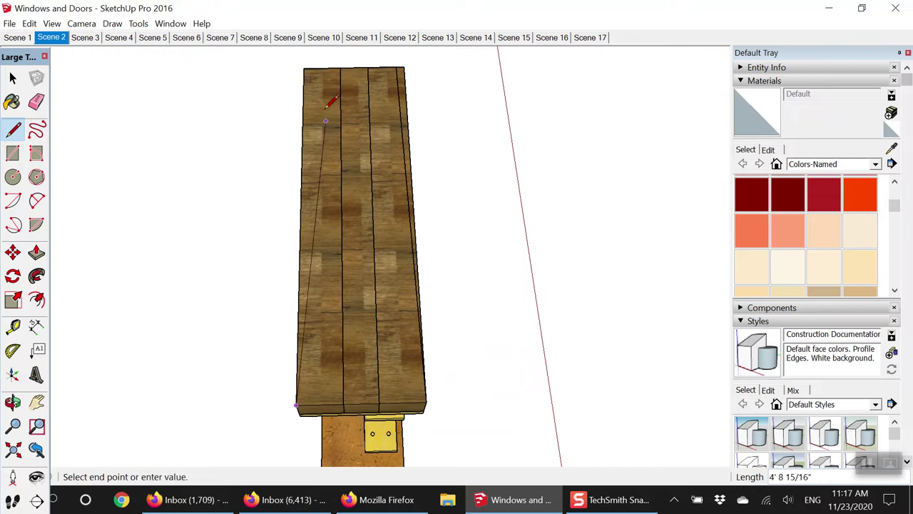
pyautogui.click(305, 68)
pyautogui.press('Escape')
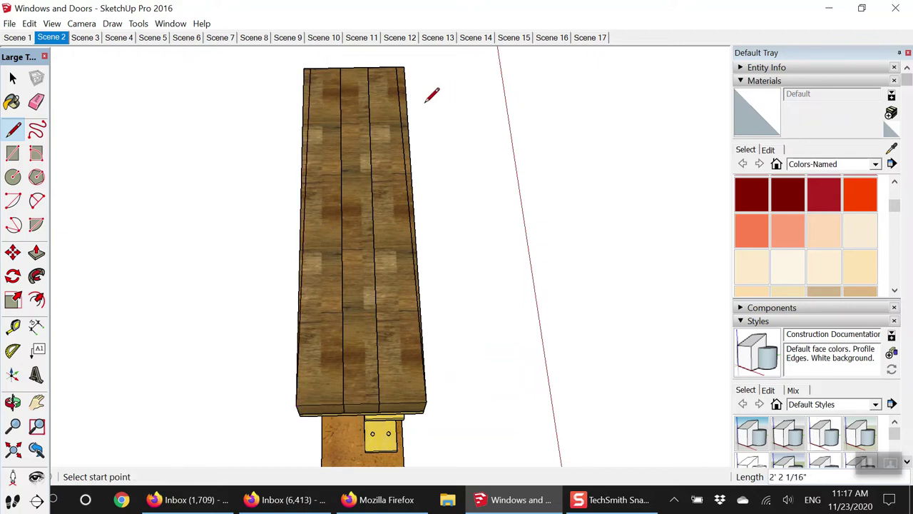
pyautogui.click(13, 78)
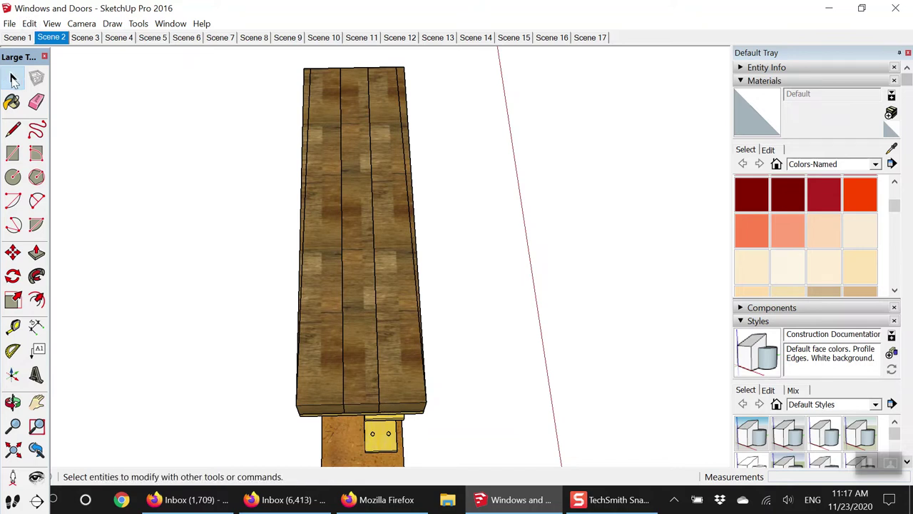
# - Look over the rough frame and lintel as a whole, and in Scene 3 inspect the anchor plate beside the window frame
pyautogui.moveTo(404, 238); pyautogui.dragTo(402, 240, button='middle')
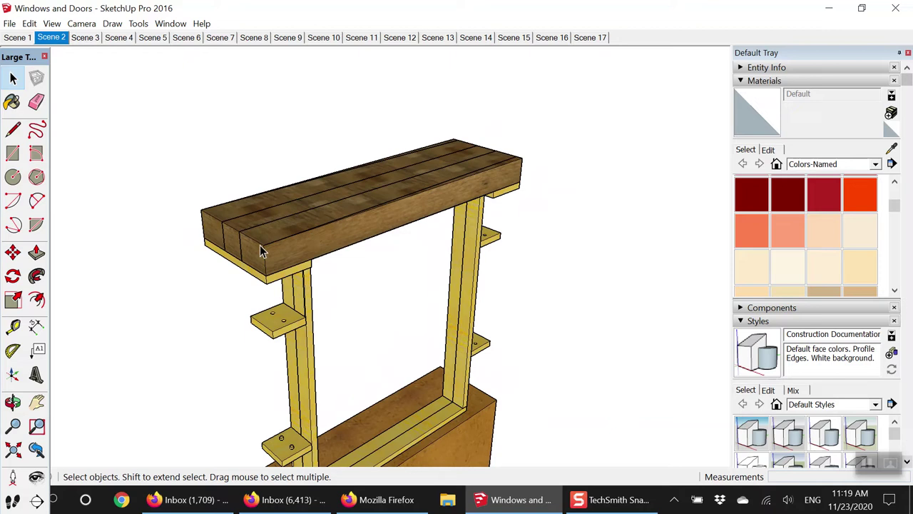
pyautogui.scroll(-3, 398, 259)
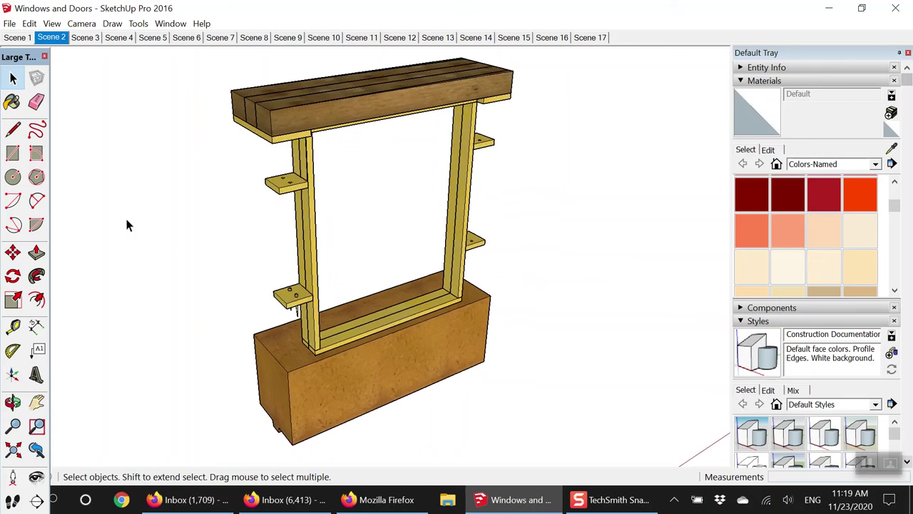
pyautogui.click(84, 38)
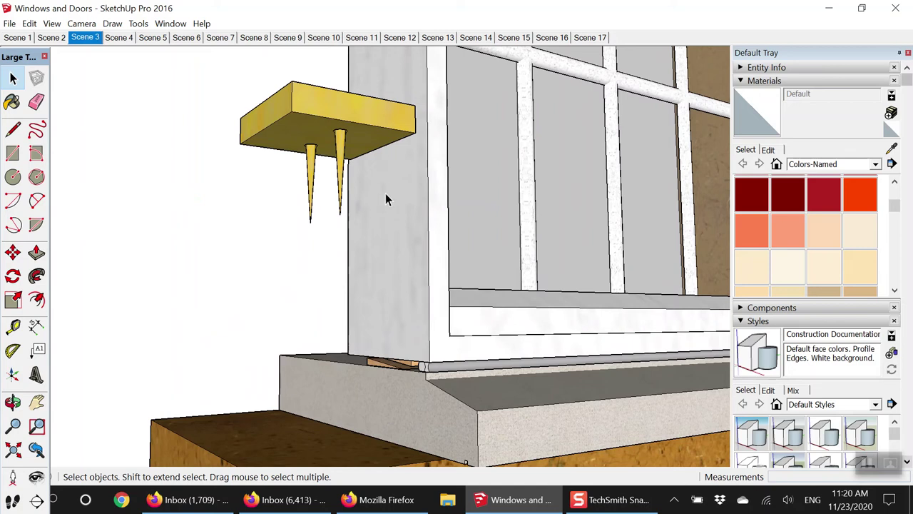
pyautogui.click(371, 110)
pyautogui.moveTo(394, 162); pyautogui.dragTo(389, 247, button='middle')
pyautogui.click(396, 246)
pyautogui.moveTo(218, 250); pyautogui.dragTo(342, 255, button='middle')
pyautogui.scroll(4, 336, 257)
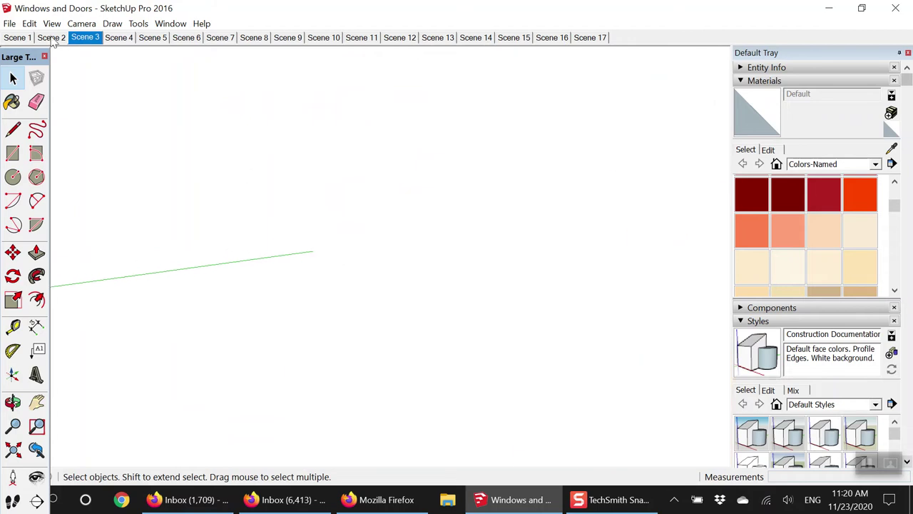
# - Return to Scene 1 and select each of the rough frame's four sides in turn to point them out
pyautogui.click(52, 37)
pyautogui.press('pageup')
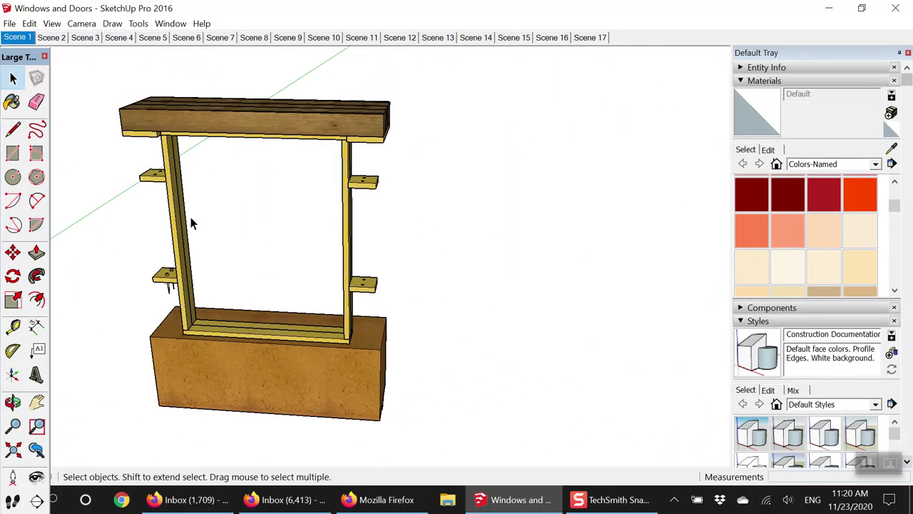
pyautogui.click(255, 236)
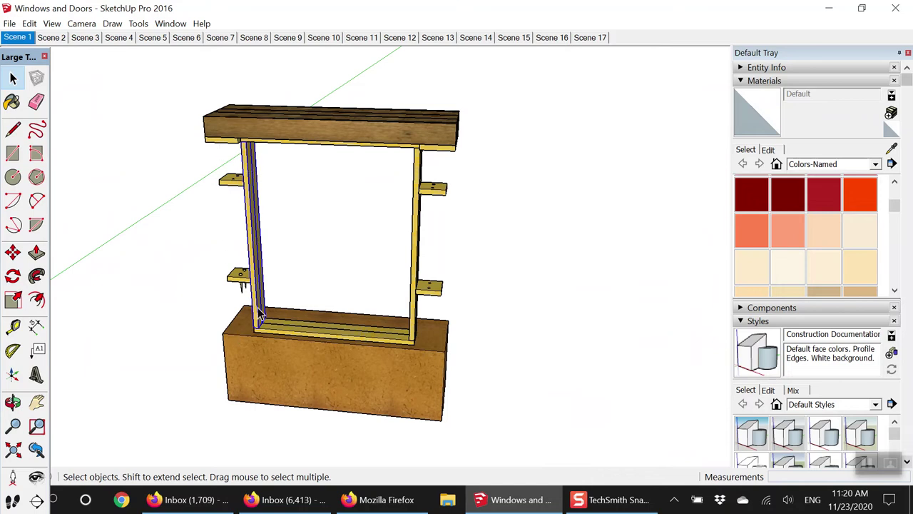
pyautogui.click(284, 327)
pyautogui.click(413, 250)
pyautogui.click(352, 149)
# - In Scene 2, select the window frame and a side anchor plate, and examine how the plates and nails meet the frame
pyautogui.click(53, 40)
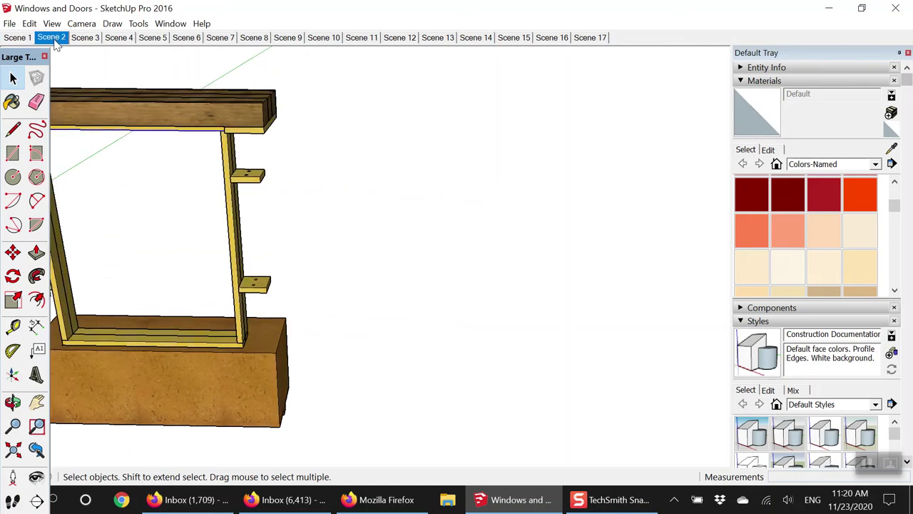
pyautogui.click(335, 229)
pyautogui.scroll(10, 335, 228)
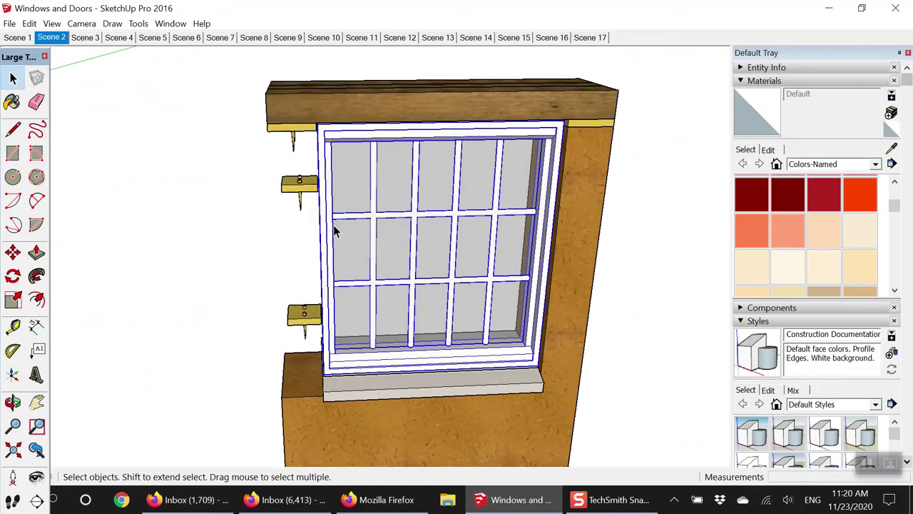
pyautogui.scroll(3, 560, 217)
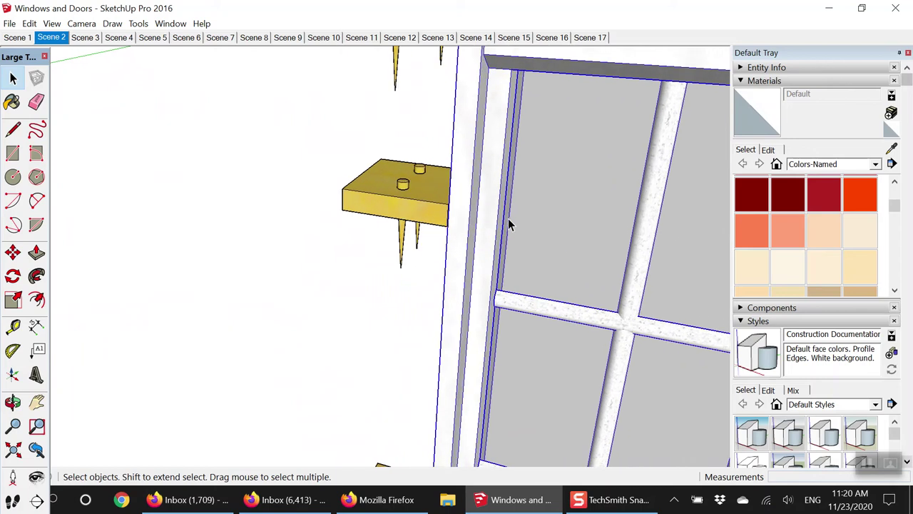
pyautogui.click(282, 197)
pyautogui.scroll(-5, 275, 197)
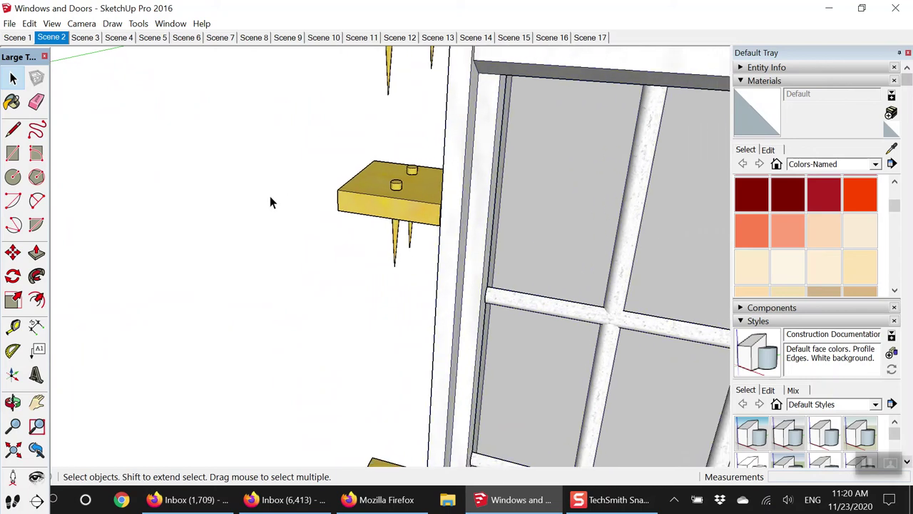
pyautogui.click(403, 175)
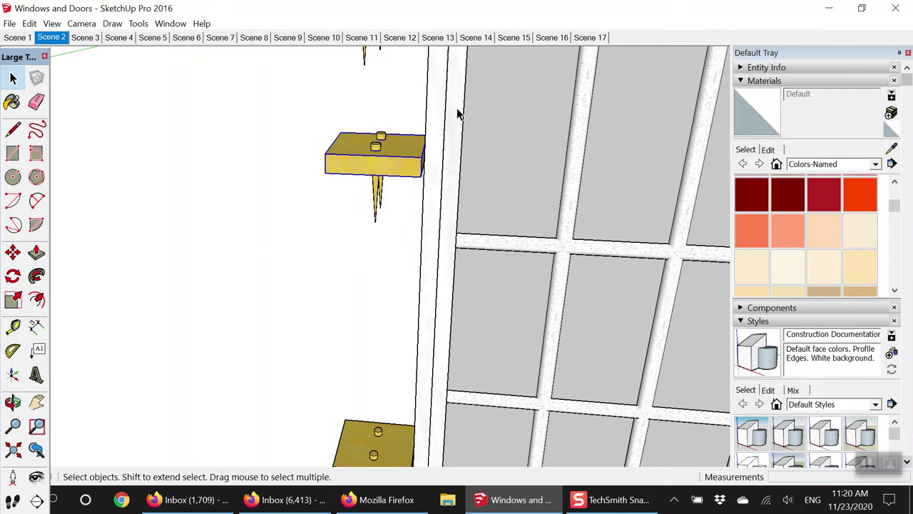
pyautogui.click(296, 147)
pyautogui.scroll(-4, 297, 147)
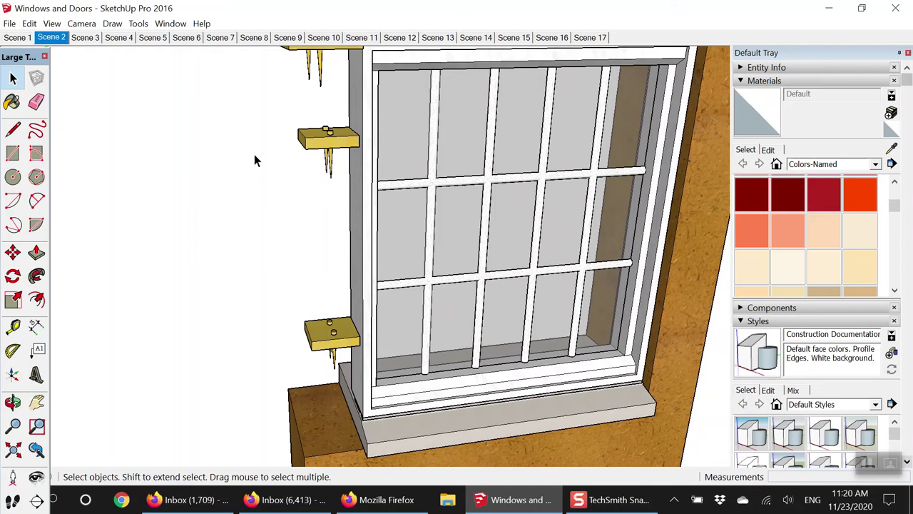
# - In Scene 3, examine the paired wooden wedges and the round filler strip between the window frame and the sill
pyautogui.click(85, 38)
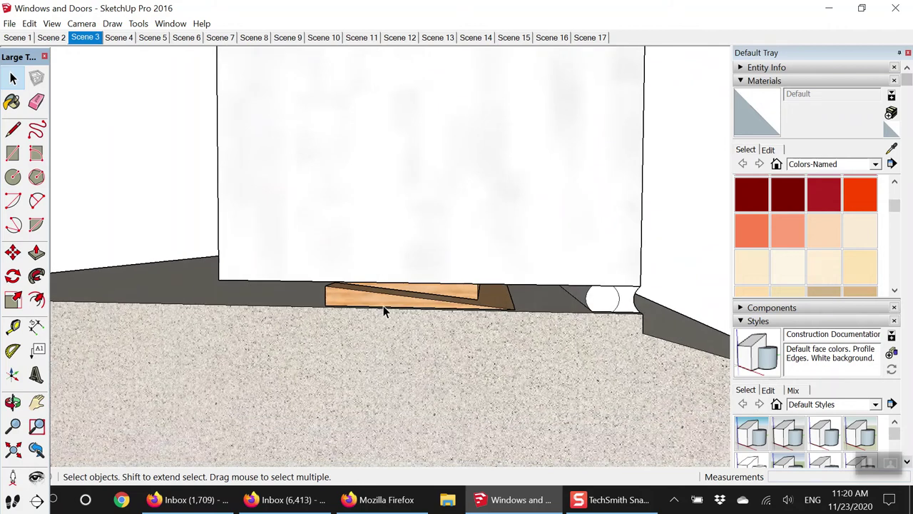
pyautogui.click(366, 305)
pyautogui.moveTo(585, 323); pyautogui.dragTo(568, 267, button='middle')
pyautogui.click(579, 235)
pyautogui.click(658, 227)
pyautogui.click(342, 225)
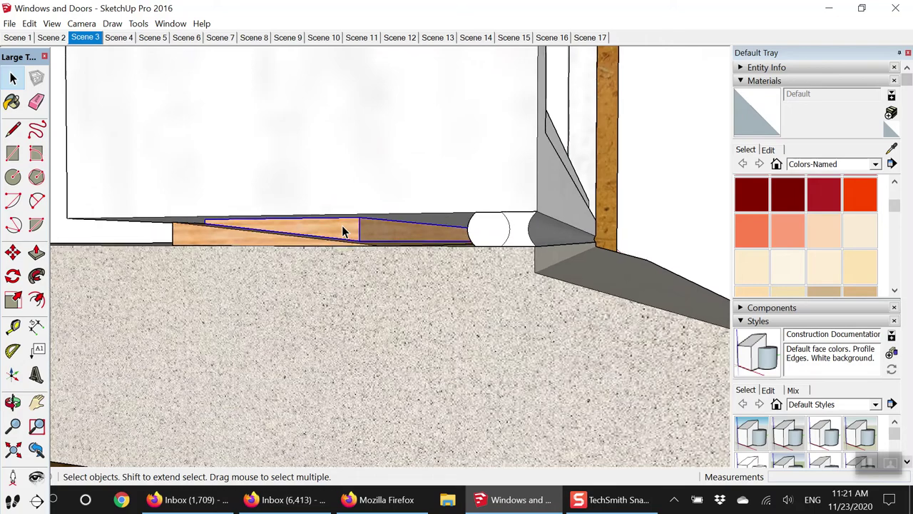
pyautogui.moveTo(342, 226); pyautogui.dragTo(336, 277, button='middle')
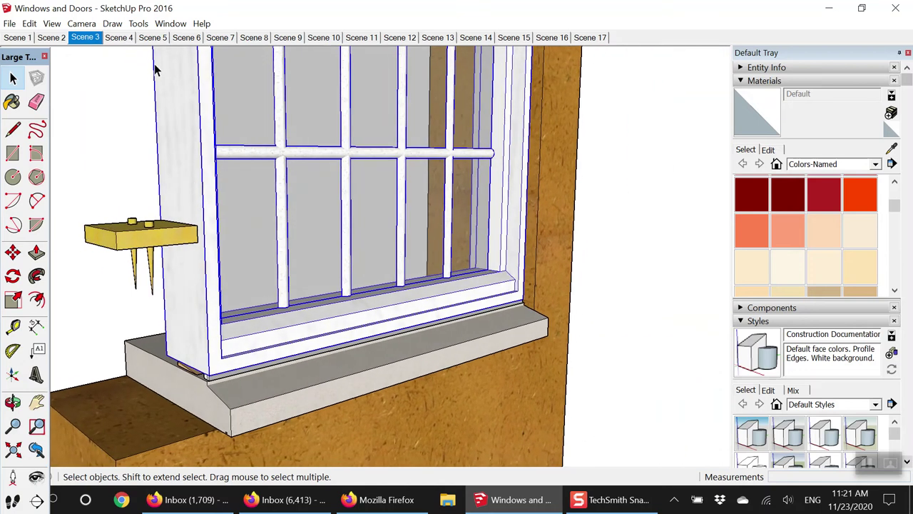
# - In Scene 4, examine the gap between the window frame and the earthen wall, and compare it with the rough frame in Scene 1
pyautogui.click(122, 40)
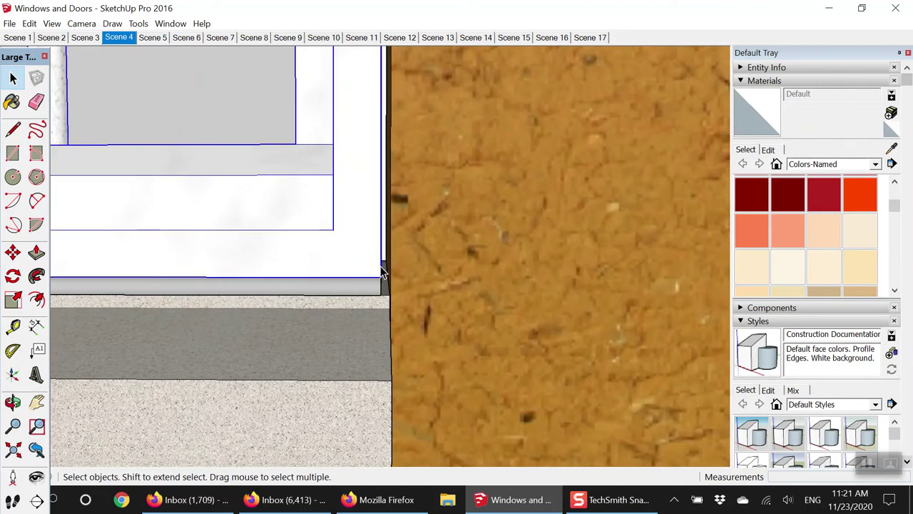
pyautogui.scroll(-10, 384, 269)
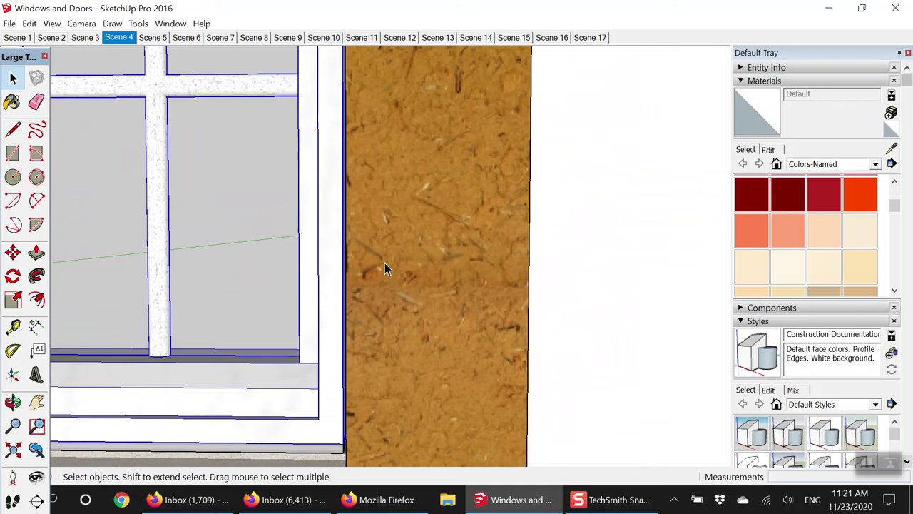
pyautogui.scroll(-5, 385, 264)
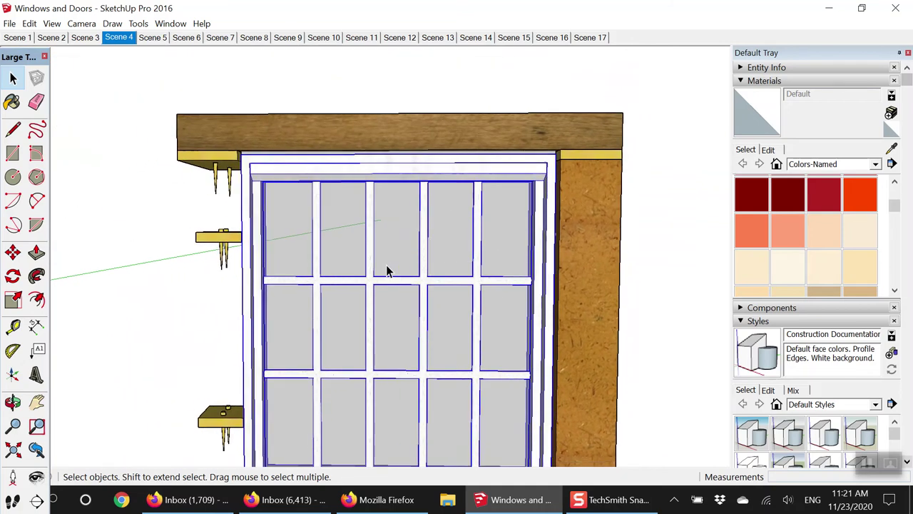
pyautogui.click(24, 42)
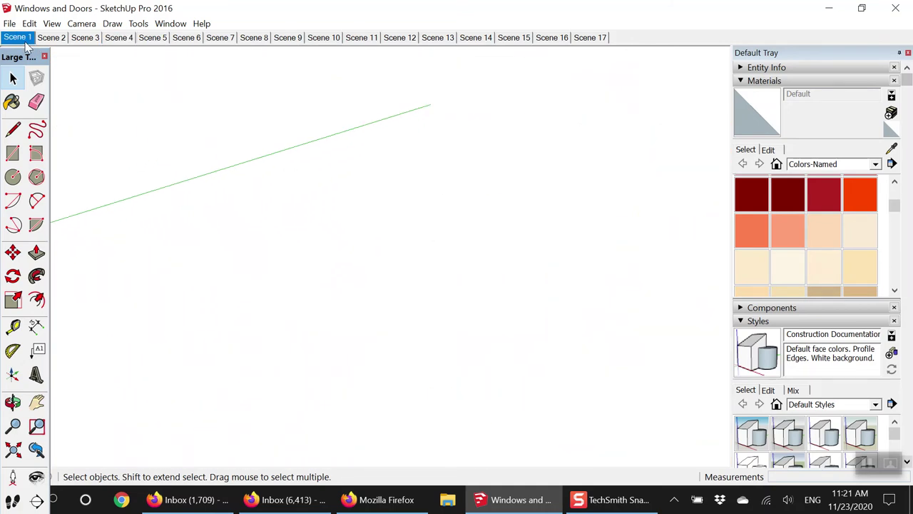
pyautogui.scroll(5, 330, 283)
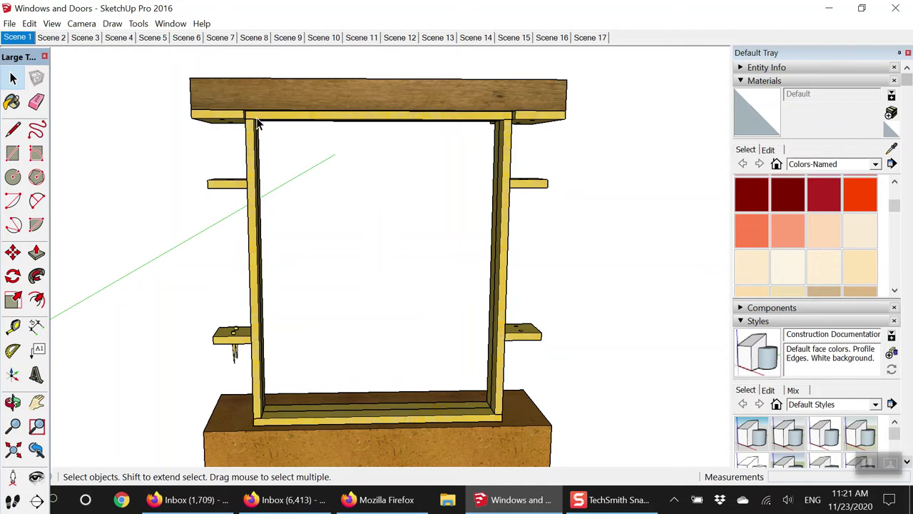
# - Return to Scene 4 and measure the gap between the window frame's lower corner and the side of the wall opening
pyautogui.click(119, 37)
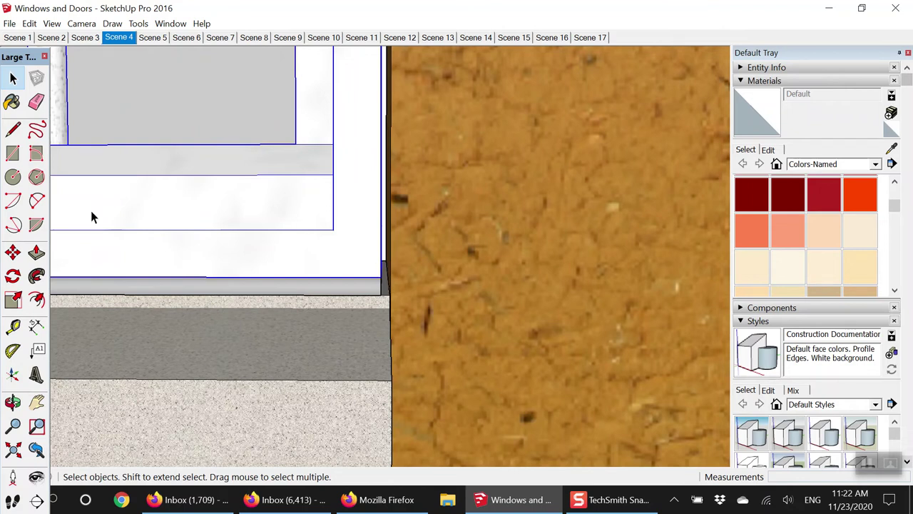
pyautogui.click(12, 325)
pyautogui.scroll(3, 424, 277)
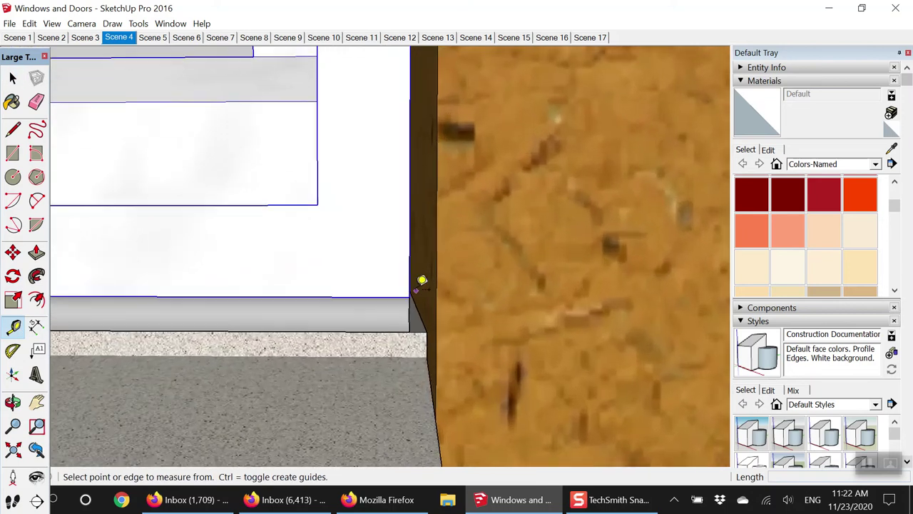
pyautogui.scroll(4, 423, 279)
pyautogui.click(456, 323)
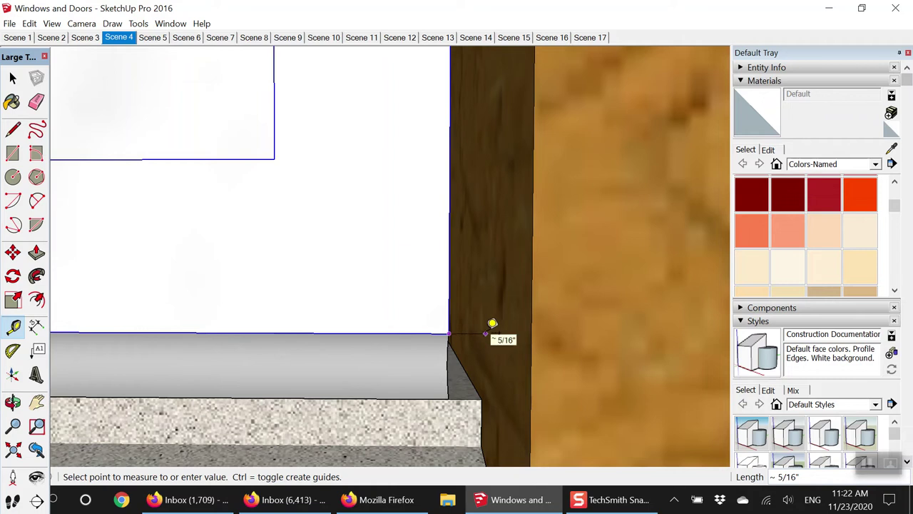
pyautogui.click(13, 79)
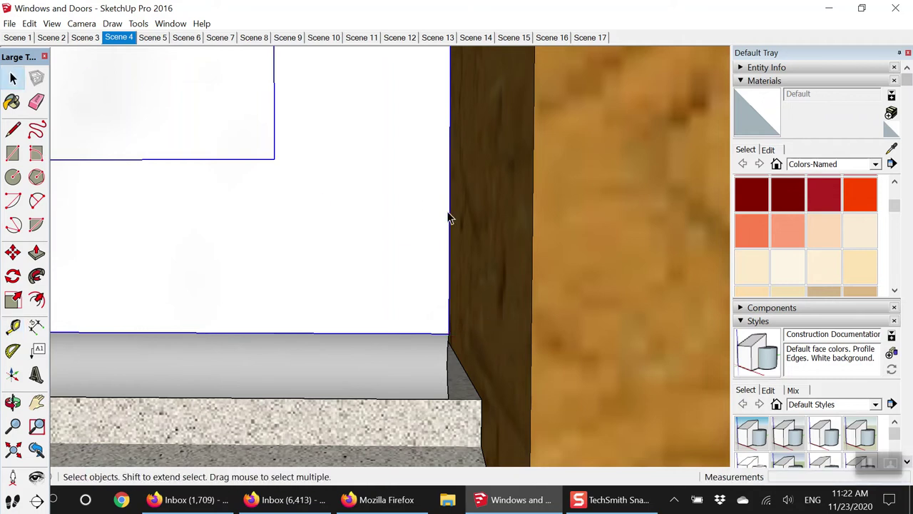
pyautogui.scroll(5, 447, 215)
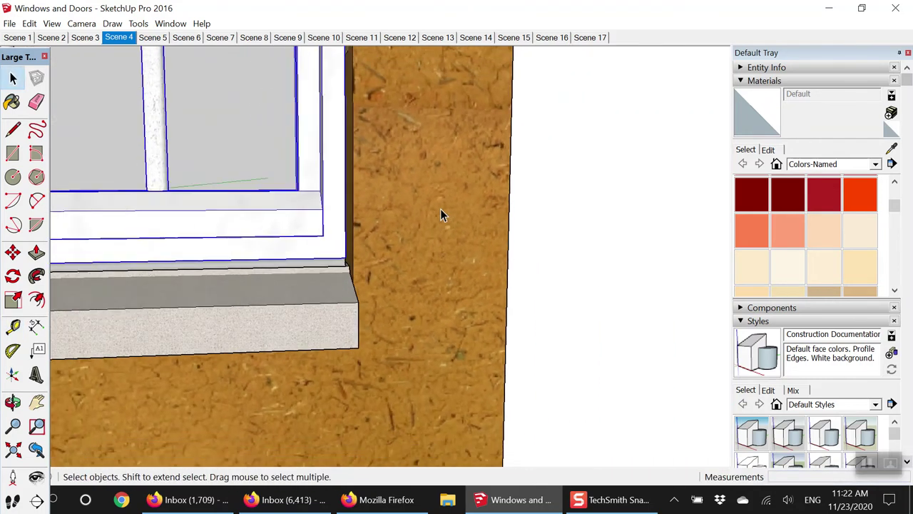
# - Review Scene 5, return to Scene 1, and examine the timber plate under the lintel's end where it meets the rough frame
pyautogui.click(153, 37)
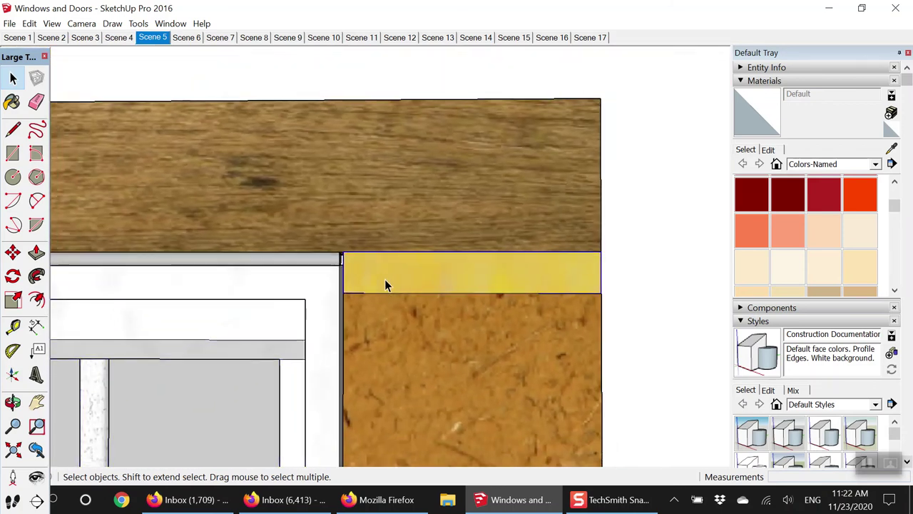
pyautogui.click(25, 40)
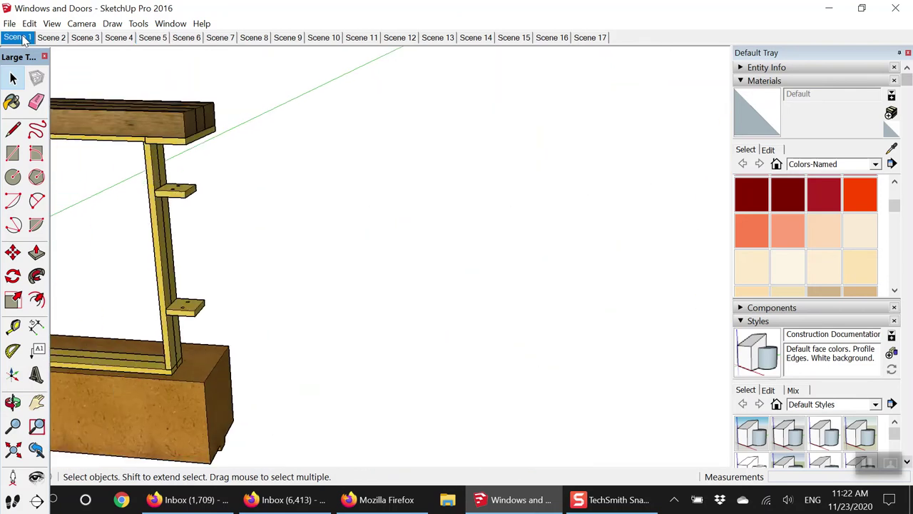
pyautogui.scroll(10, 205, 75)
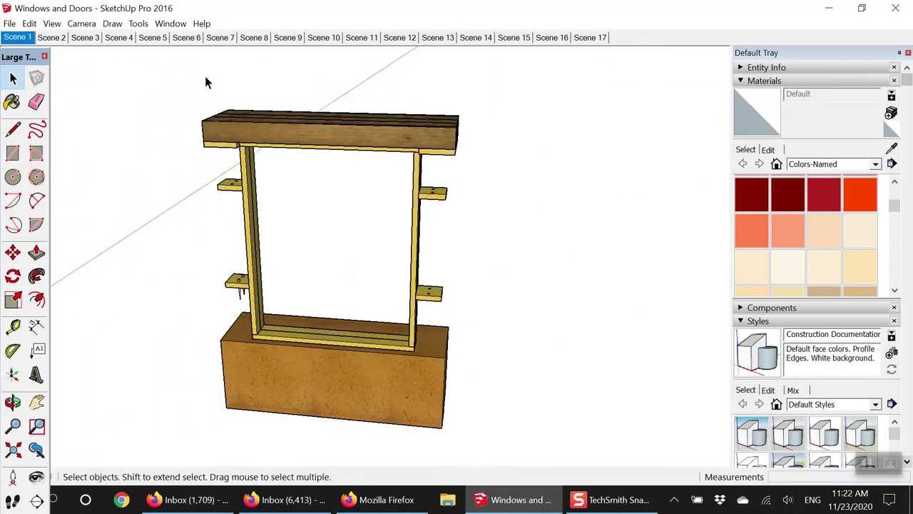
pyautogui.scroll(6, 247, 132)
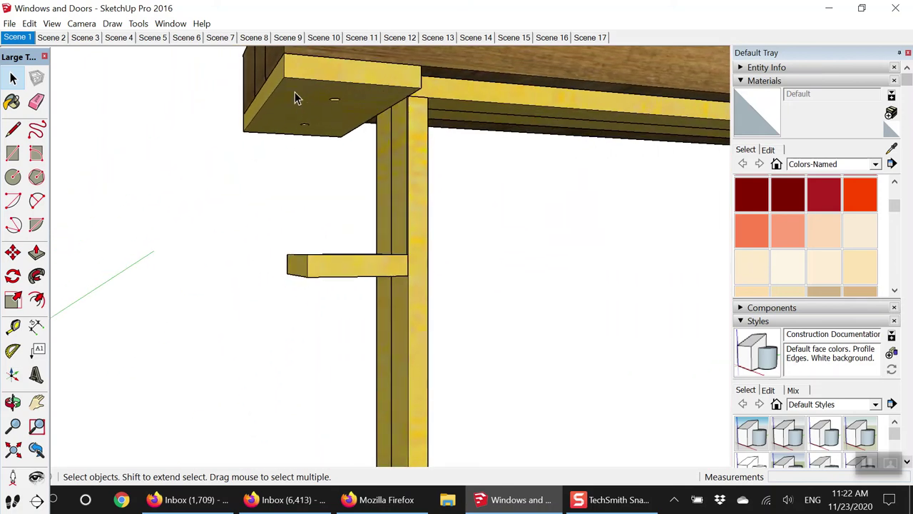
pyautogui.scroll(-1, 293, 96)
pyautogui.press('f')
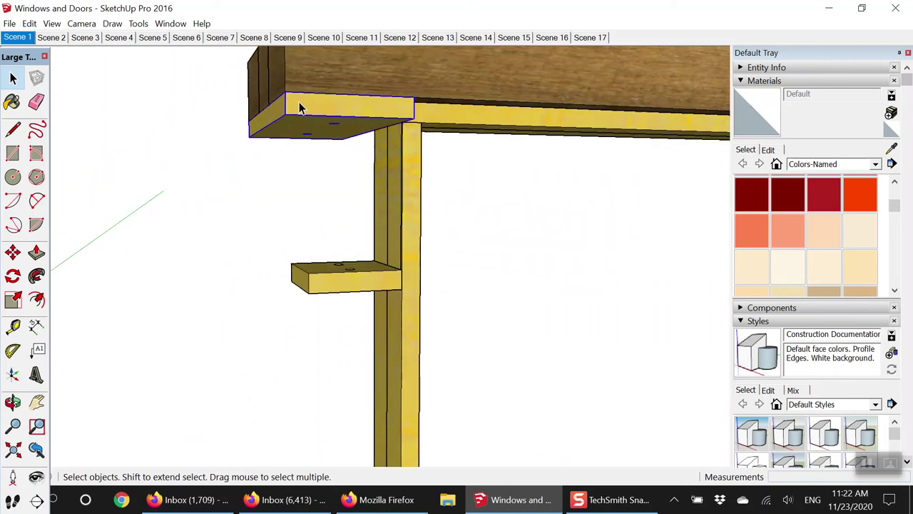
pyautogui.moveTo(300, 110); pyautogui.dragTo(345, 123, button='middle')
pyautogui.scroll(2, 317, 116)
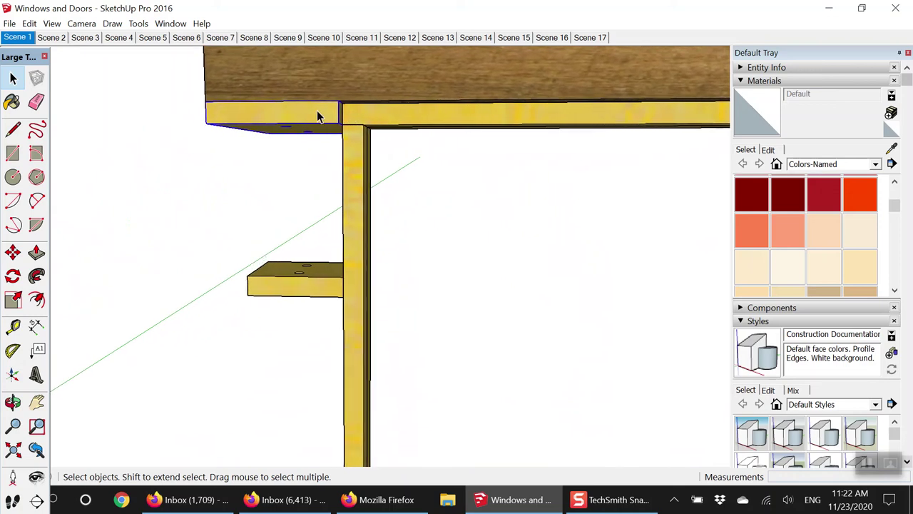
pyautogui.moveTo(316, 116); pyautogui.dragTo(152, 128, button='middle')
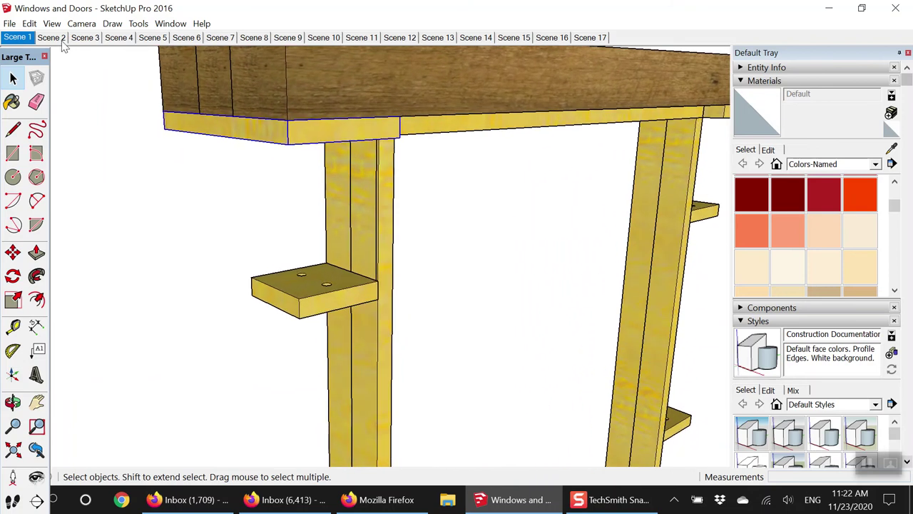
# - In Scene 2, select the earthen wall and the timber plate above it, and examine where the lintel bears on the wall
pyautogui.click(53, 39)
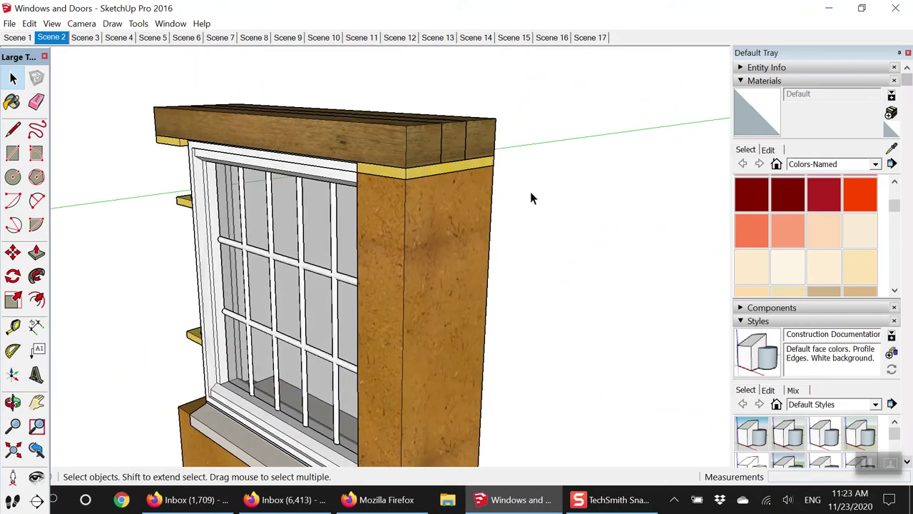
pyautogui.click(407, 259)
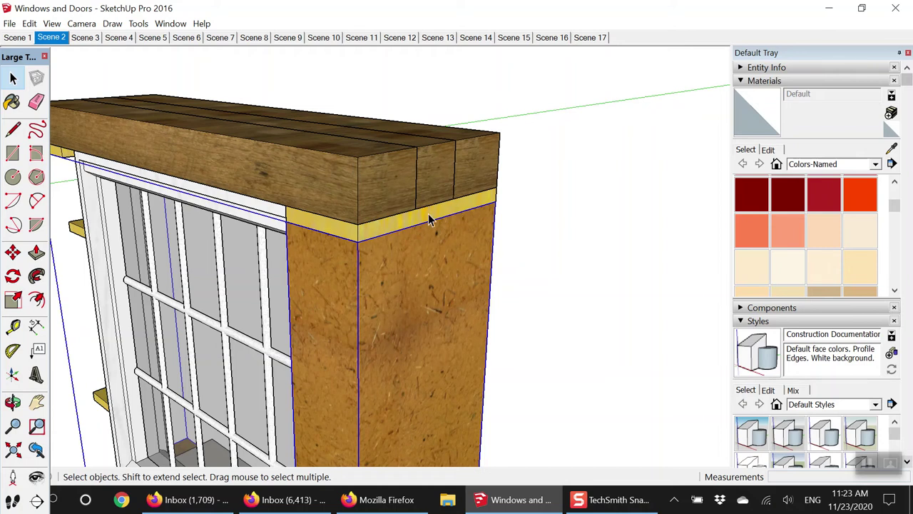
pyautogui.click(550, 216)
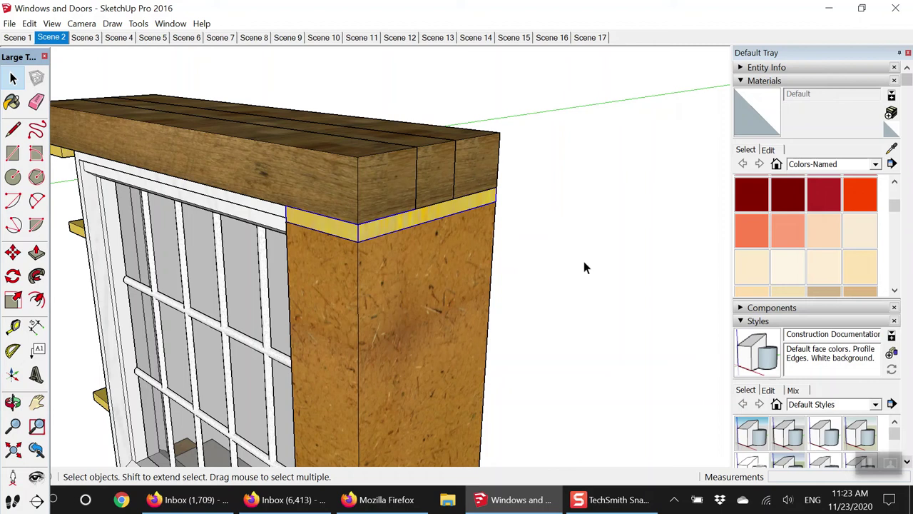
# - Review the anchor nails in Scene 6 and the wedges in Scene 7, and select the sill and window frame in Scene 8
pyautogui.click(187, 37)
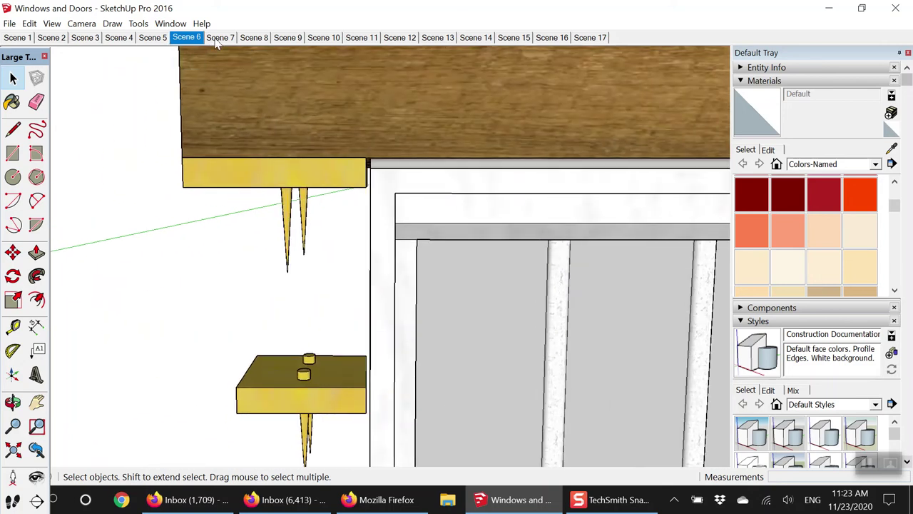
pyautogui.click(220, 37)
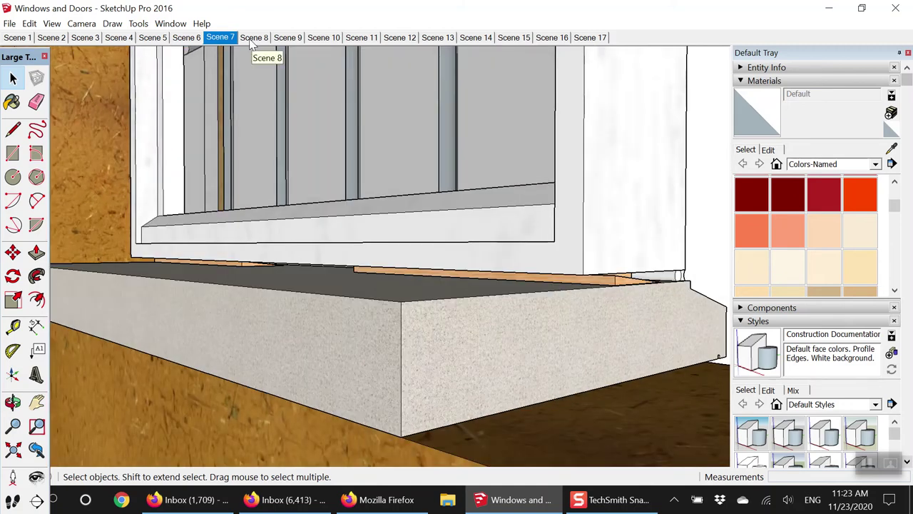
pyautogui.click(252, 39)
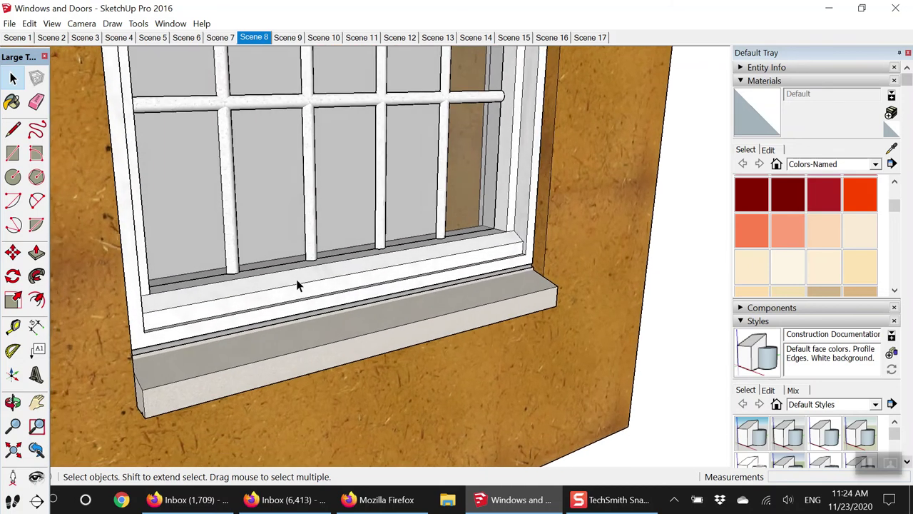
pyautogui.click(261, 333)
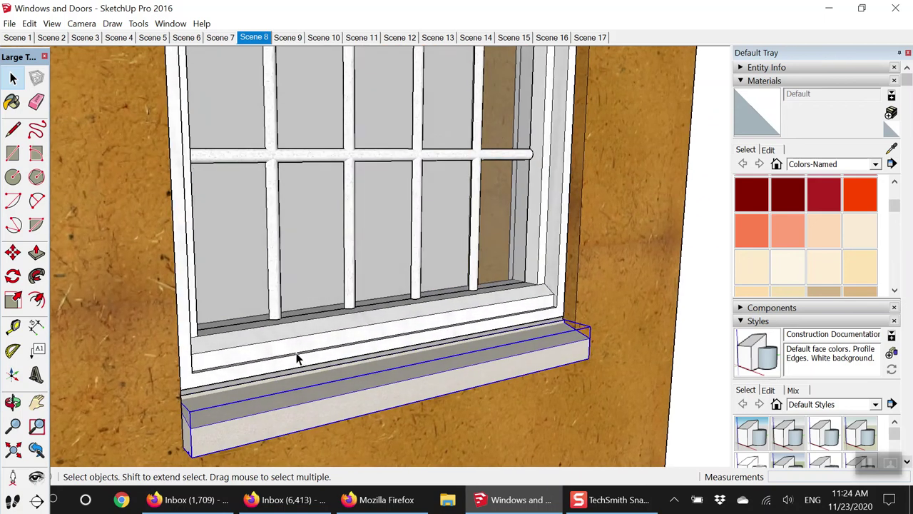
pyautogui.click(282, 360)
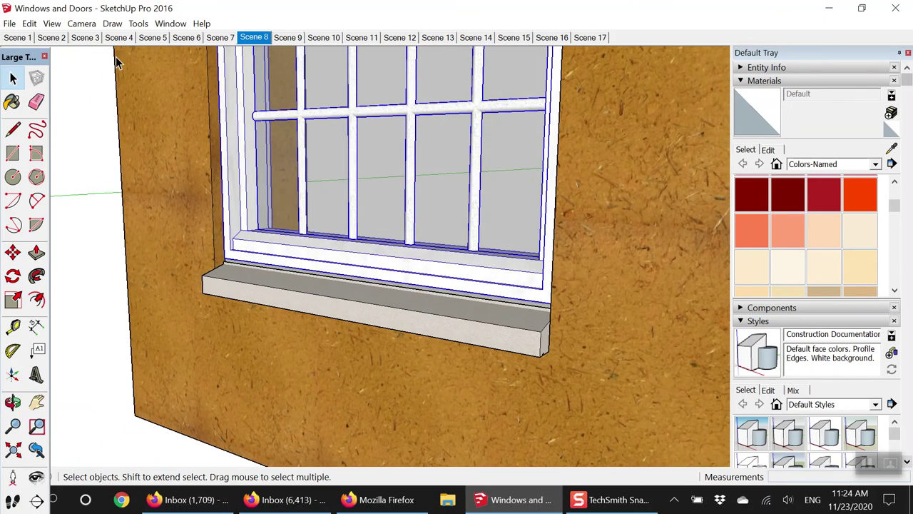
# - Revisit the rough frame in Scene 1 and return to Scene 2 to select the sill on the low earthen wall
pyautogui.click(16, 38)
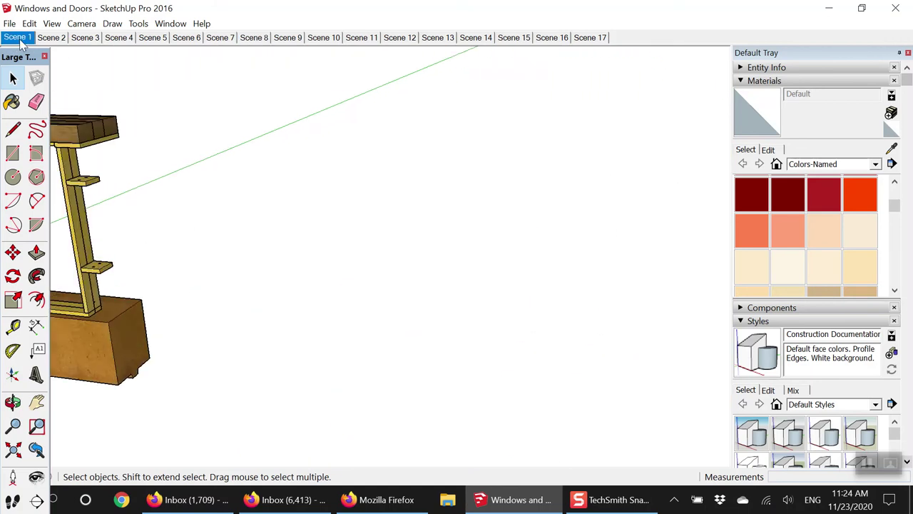
pyautogui.click(50, 40)
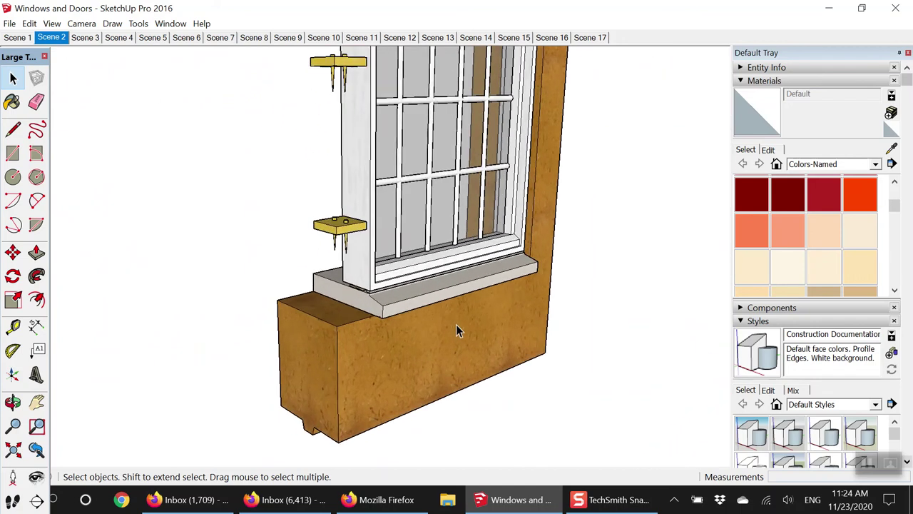
pyautogui.click(357, 331)
pyautogui.click(13, 129)
pyautogui.press('space')
pyautogui.click(146, 206)
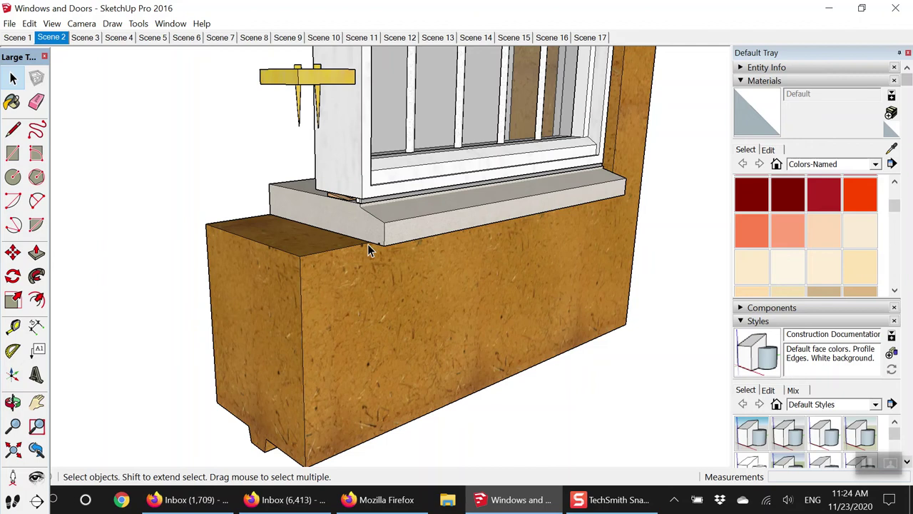
pyautogui.click(340, 157)
pyautogui.click(366, 228)
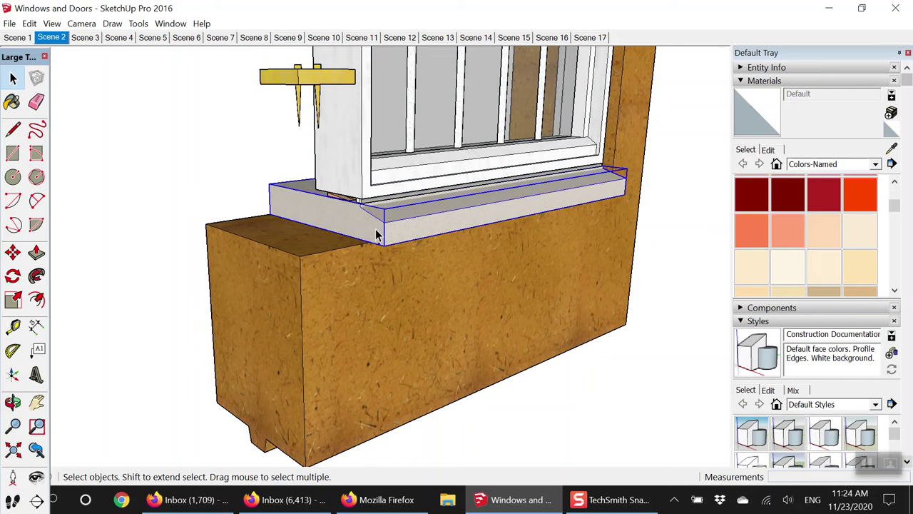
# - Examine how the sill rests on the low earthen wall and projects past its outer face
pyautogui.scroll(5, 370, 228)
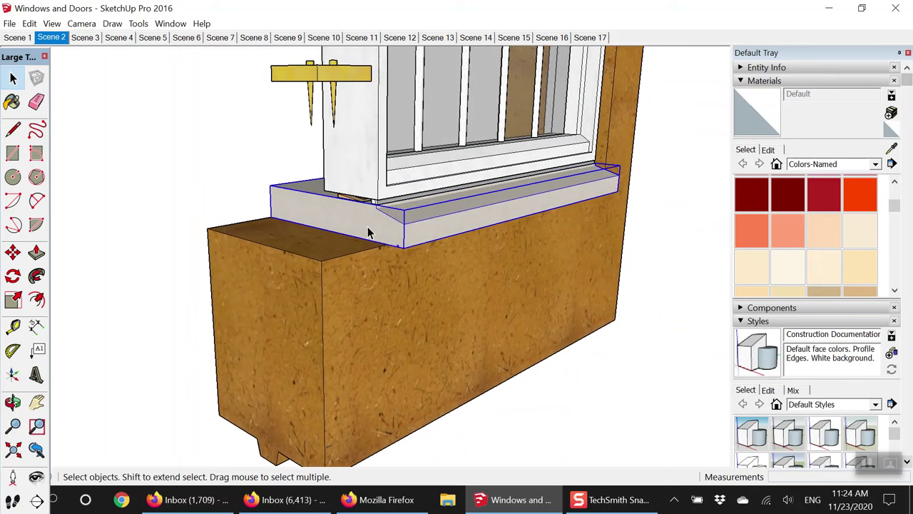
pyautogui.scroll(4, 380, 250)
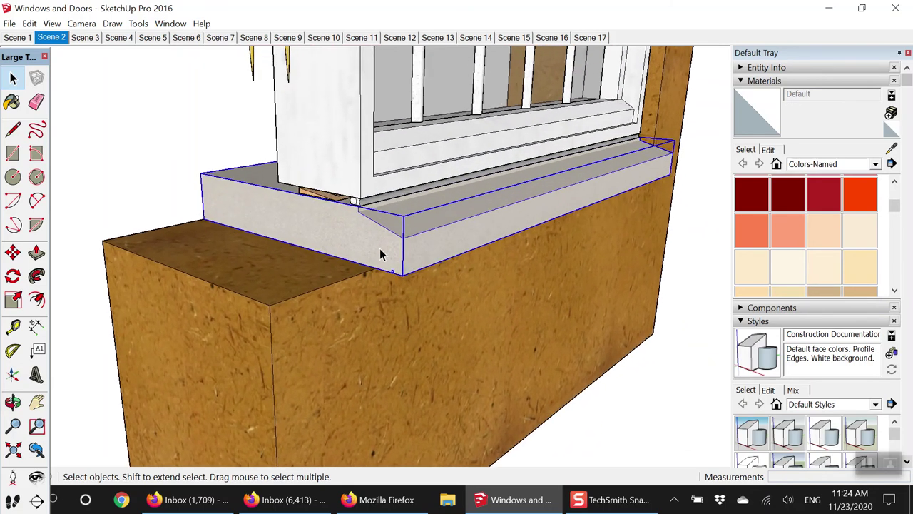
pyautogui.scroll(-2, 357, 246)
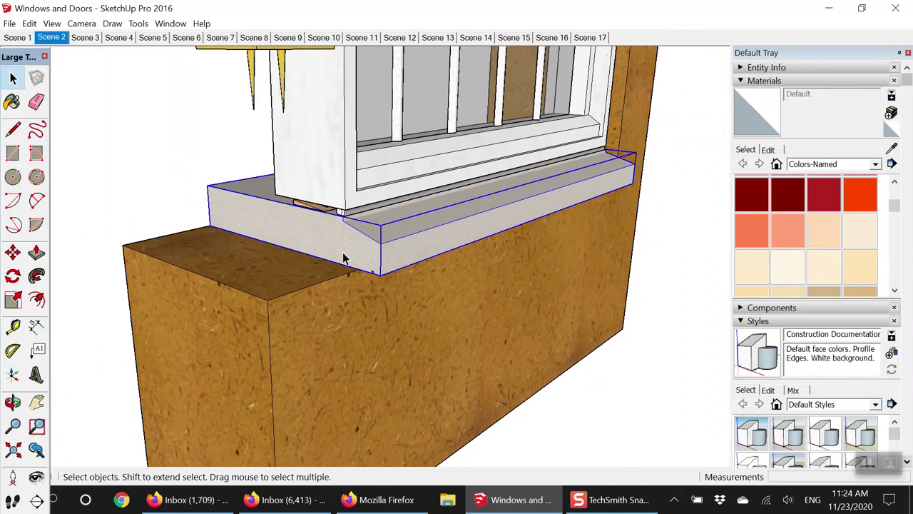
pyautogui.click(610, 406)
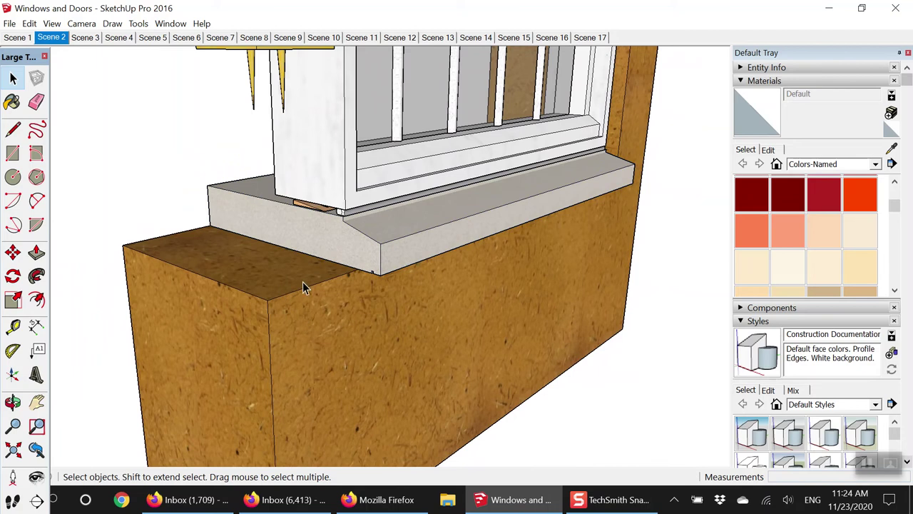
pyautogui.click(355, 255)
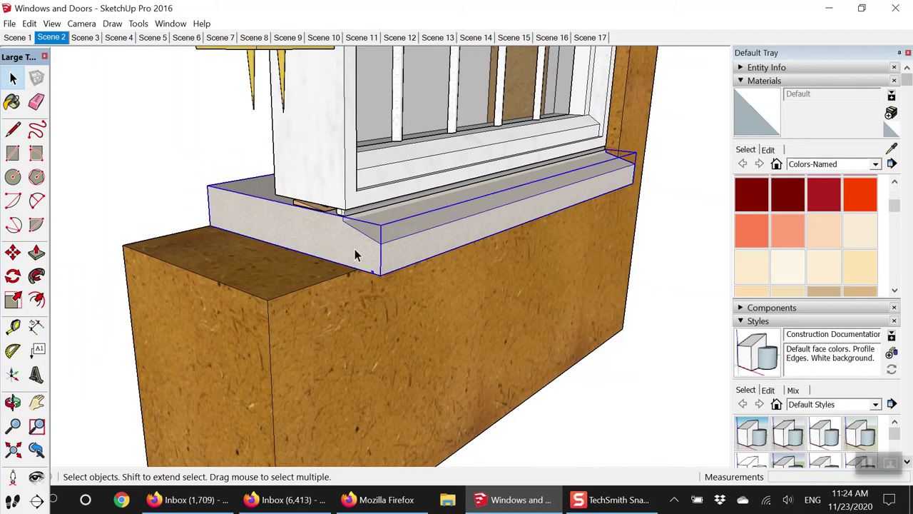
pyautogui.moveTo(355, 255); pyautogui.dragTo(326, 273, button='middle')
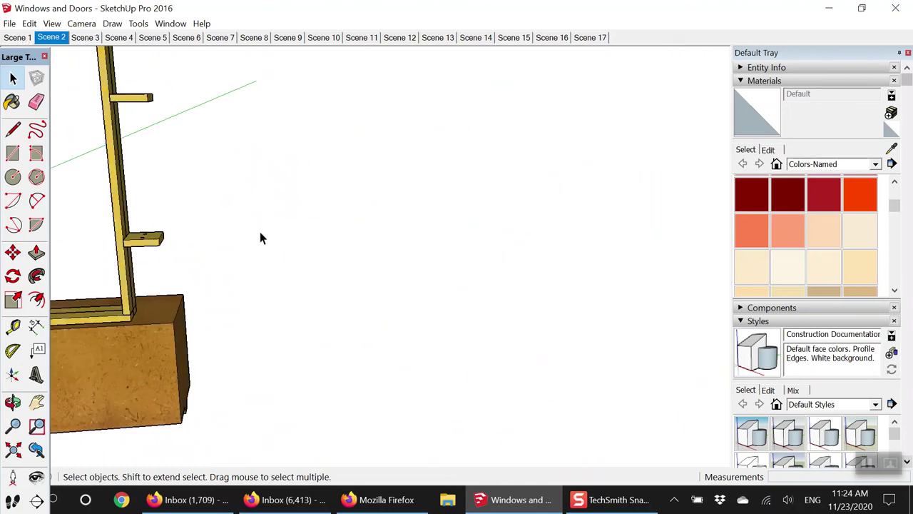
# - Compare the rough frame with the complete window in Scene 2, including its lintel, side anchor plates and sill
pyautogui.scroll(5, 307, 265)
pyautogui.moveTo(323, 259); pyautogui.dragTo(399, 288, button='middle')
pyautogui.click(407, 297)
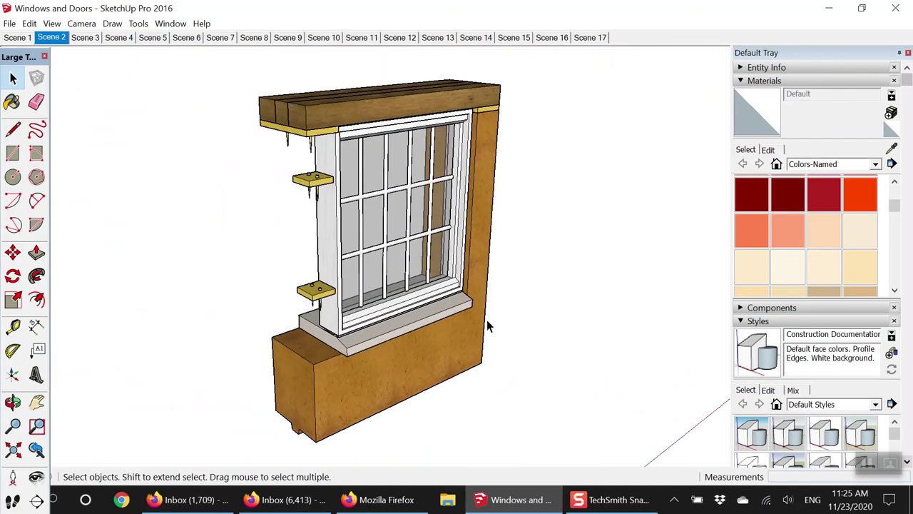
pyautogui.scroll(6, 375, 343)
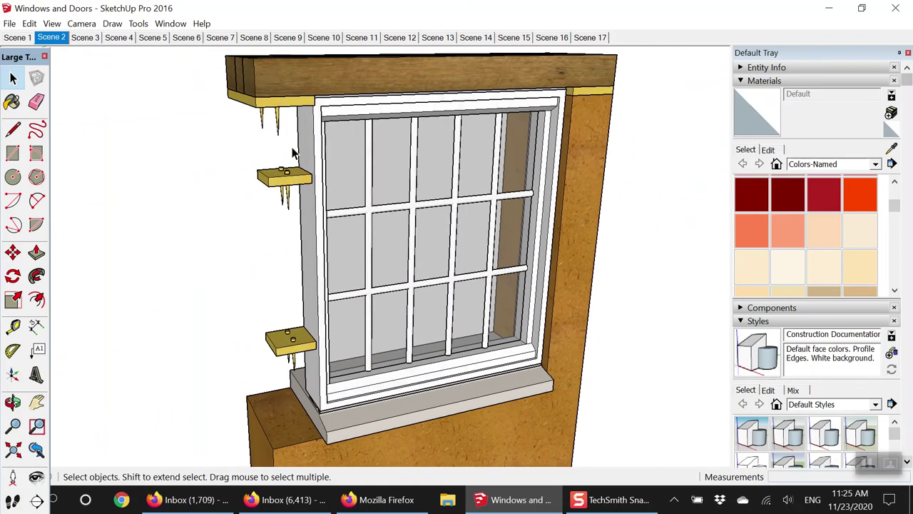
# - Go through Scenes 6 and 7 to Scene 8, select the sill and view its underside from below
pyautogui.click(189, 40)
pyautogui.click(212, 40)
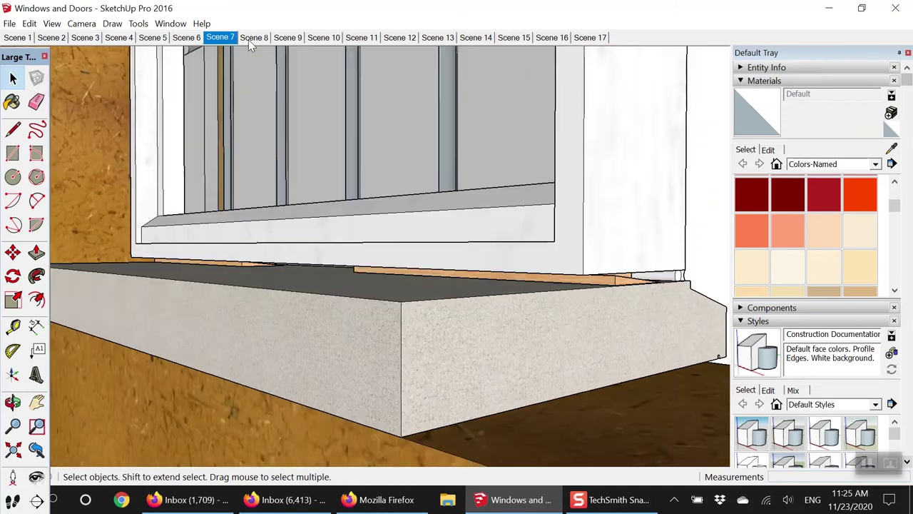
pyautogui.click(250, 39)
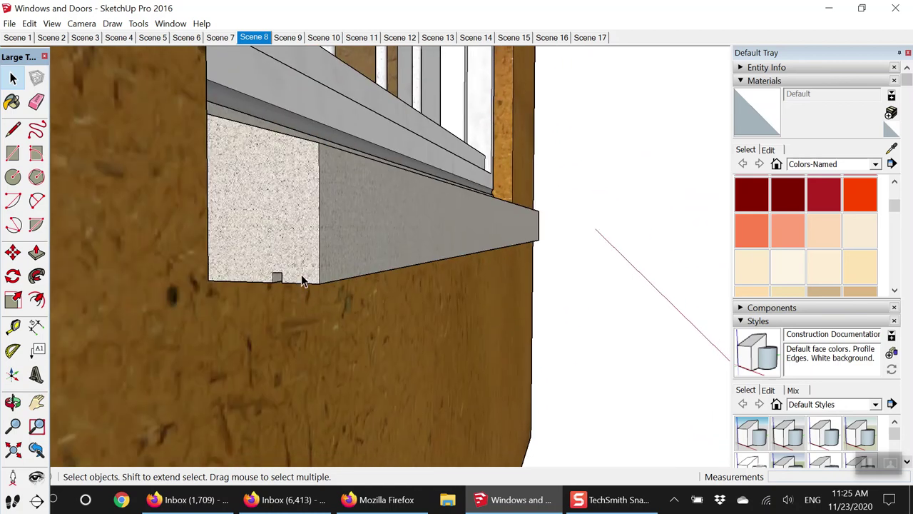
pyautogui.click(302, 278)
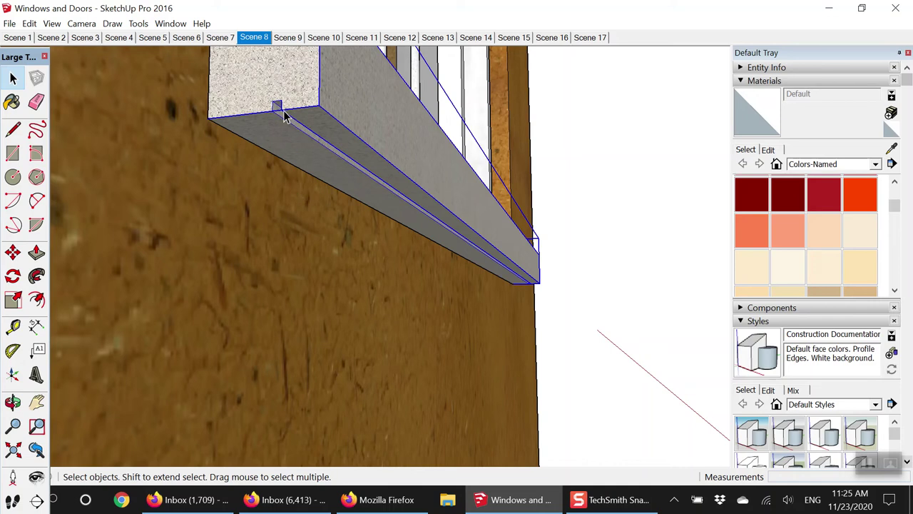
pyautogui.moveTo(283, 122); pyautogui.dragTo(397, 271, button='middle')
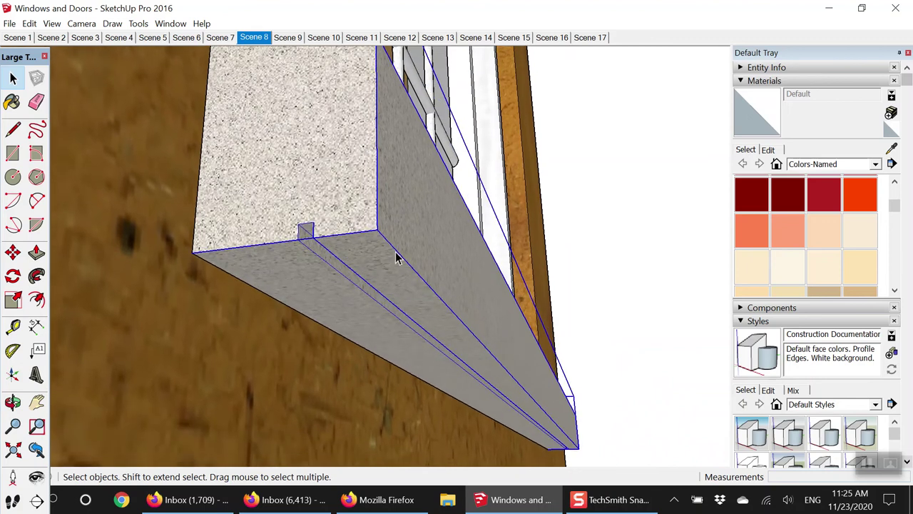
# - Deselect the sill and examine the small groove along its underside and its end profile against the wall
pyautogui.click(599, 270)
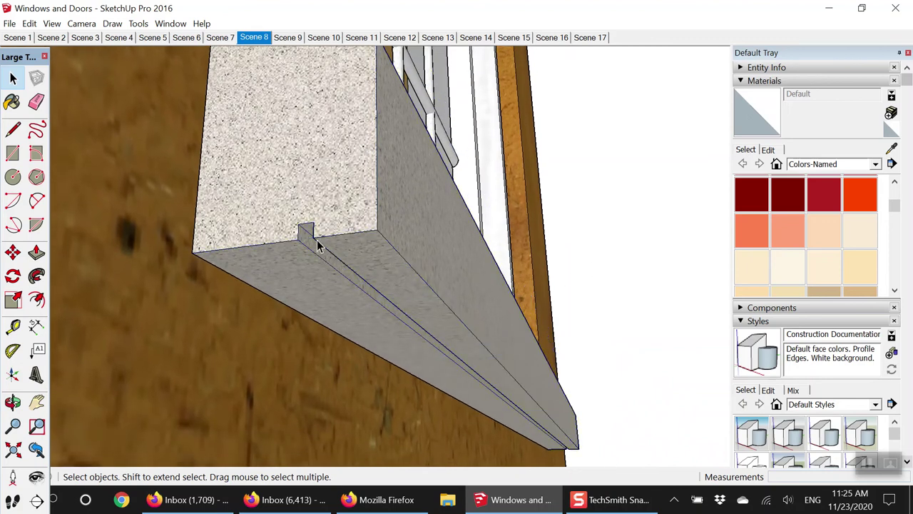
pyautogui.moveTo(323, 255); pyautogui.dragTo(333, 238, button='middle')
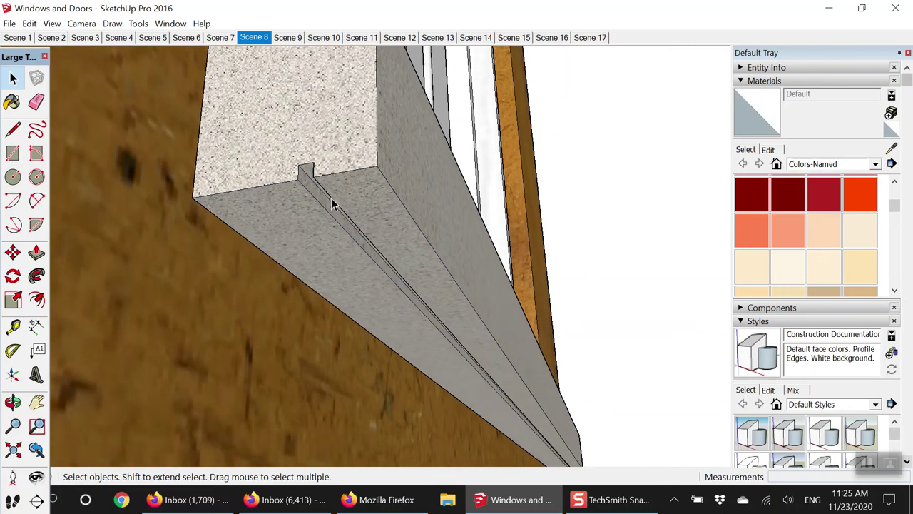
pyautogui.moveTo(332, 205); pyautogui.dragTo(337, 252, button='middle')
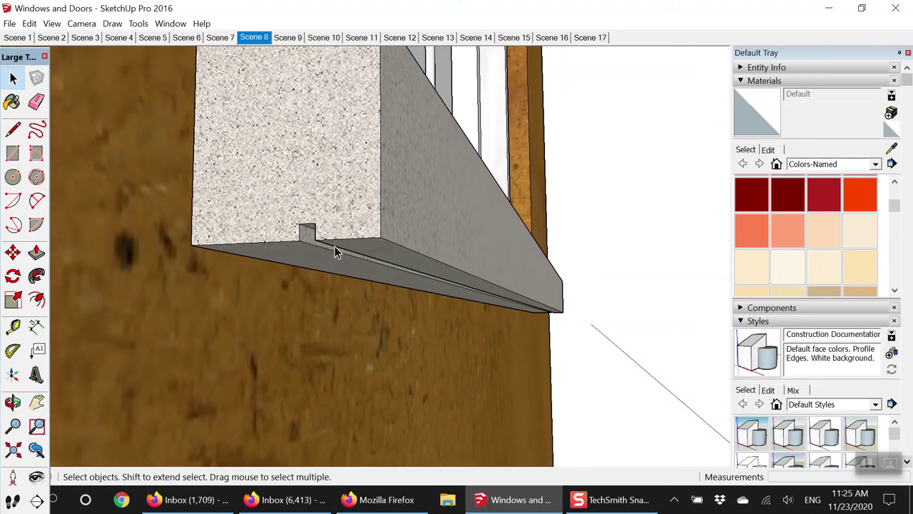
pyautogui.scroll(-5, 336, 264)
pyautogui.moveTo(351, 320); pyautogui.dragTo(366, 264, button='middle')
pyautogui.moveTo(365, 320); pyautogui.dragTo(359, 286, button='middle')
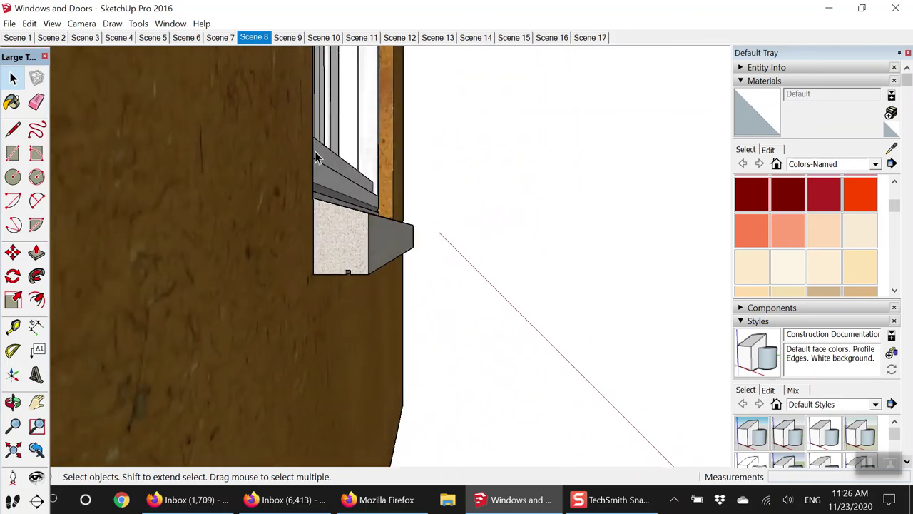
# - Go to Scene 9, select and deselect the timber lintel to examine its bearing above the window, and continue to Scene 10
pyautogui.click(281, 40)
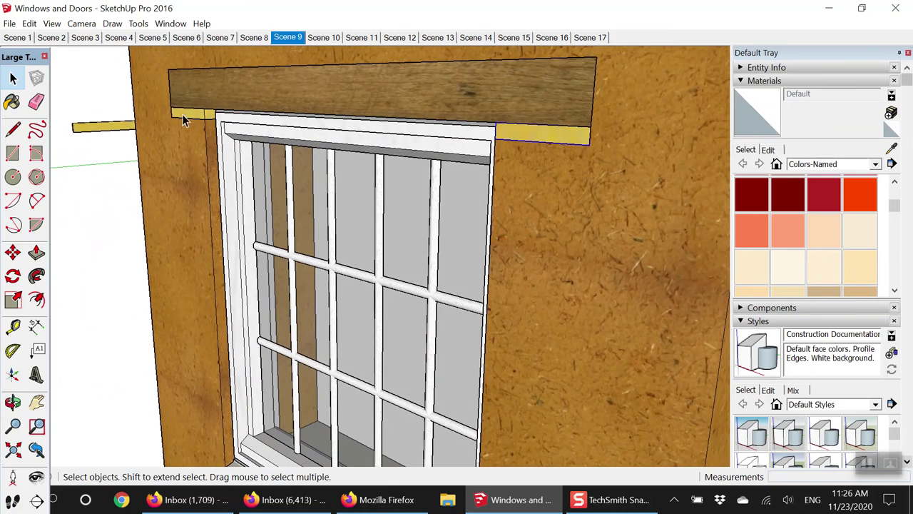
pyautogui.click(312, 95)
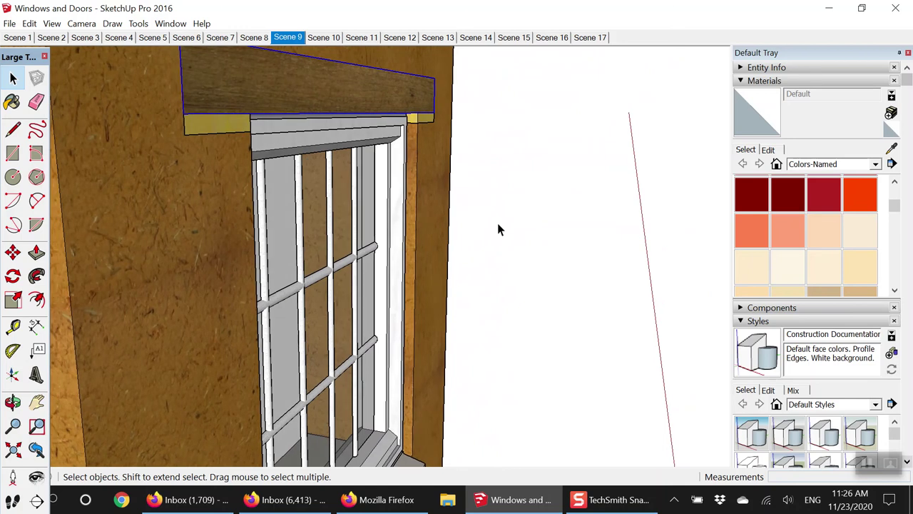
pyautogui.click(497, 222)
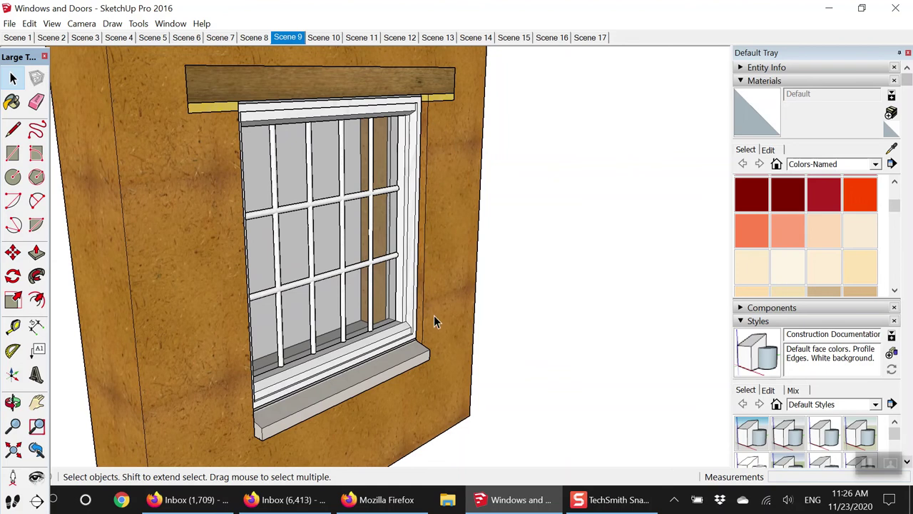
pyautogui.click(316, 36)
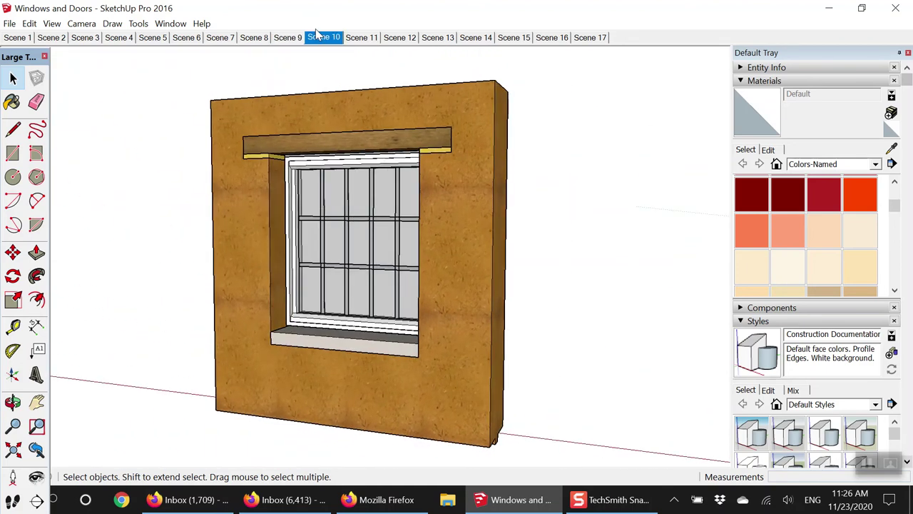
# - Go to Scene 11, select and deselect the concrete base wall, and examine how the door threshold sits in its opening
pyautogui.click(362, 37)
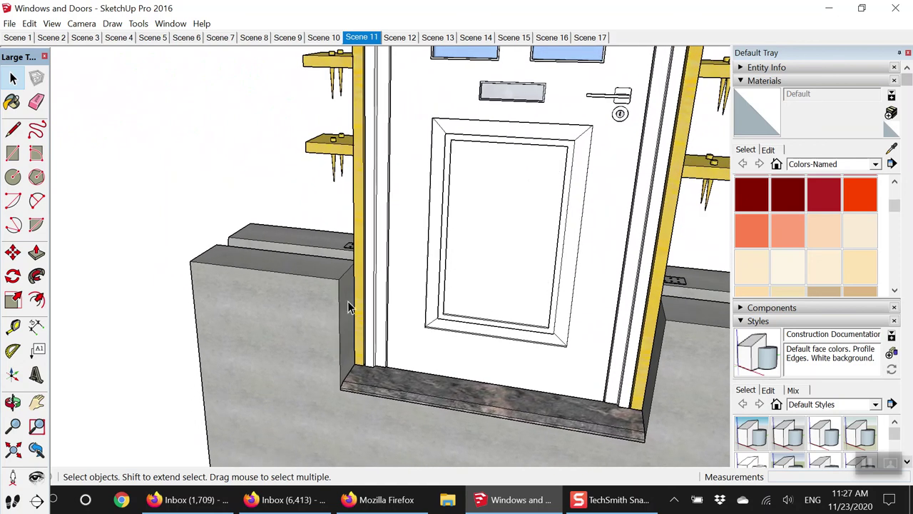
pyautogui.click(314, 321)
pyautogui.moveTo(314, 322)
pyautogui.mouseDown(button='middle')
pyautogui.moveTo(342, 330)
pyautogui.moveTo(355, 347)
pyautogui.moveTo(358, 340)
pyautogui.mouseUp(button='middle')
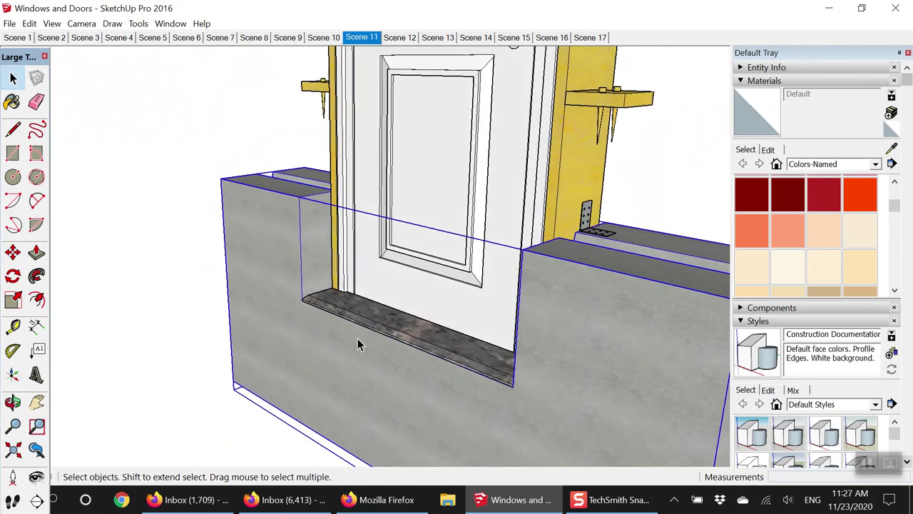
pyautogui.click(609, 356)
pyautogui.moveTo(609, 355); pyautogui.dragTo(436, 329, button='middle')
pyautogui.moveTo(568, 297); pyautogui.dragTo(456, 288, button='middle')
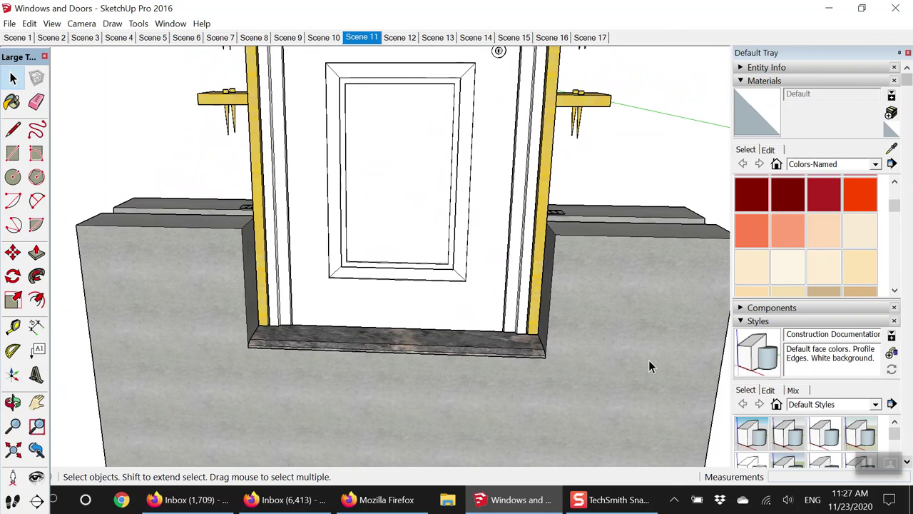
# - Examine the door's rough frame from the metal angle bracket on the base wall up along the side anchor plates
pyautogui.moveTo(317, 344); pyautogui.dragTo(269, 228, button='middle')
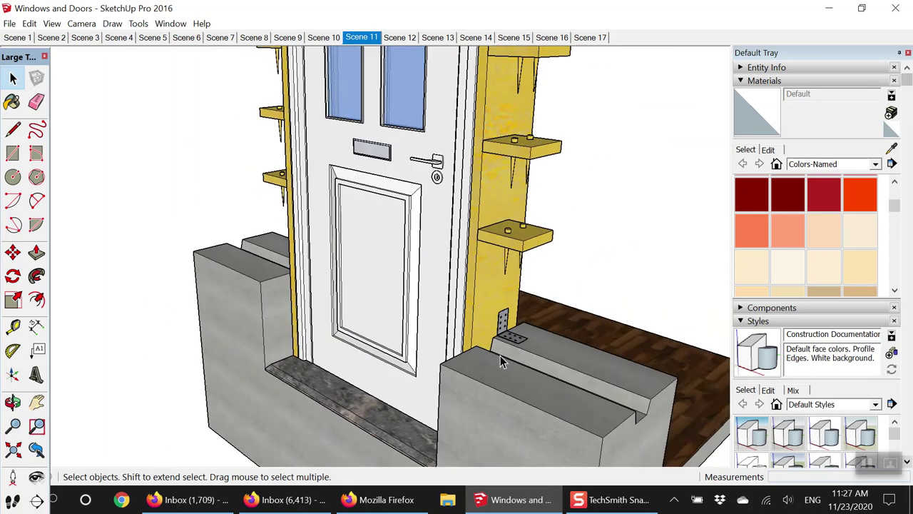
pyautogui.moveTo(501, 362); pyautogui.dragTo(408, 217, button='middle')
pyautogui.scroll(-3, 459, 127)
pyautogui.scroll(3, 459, 127)
pyautogui.moveTo(459, 127); pyautogui.dragTo(468, 299, button='middle')
pyautogui.scroll(-5, 468, 300)
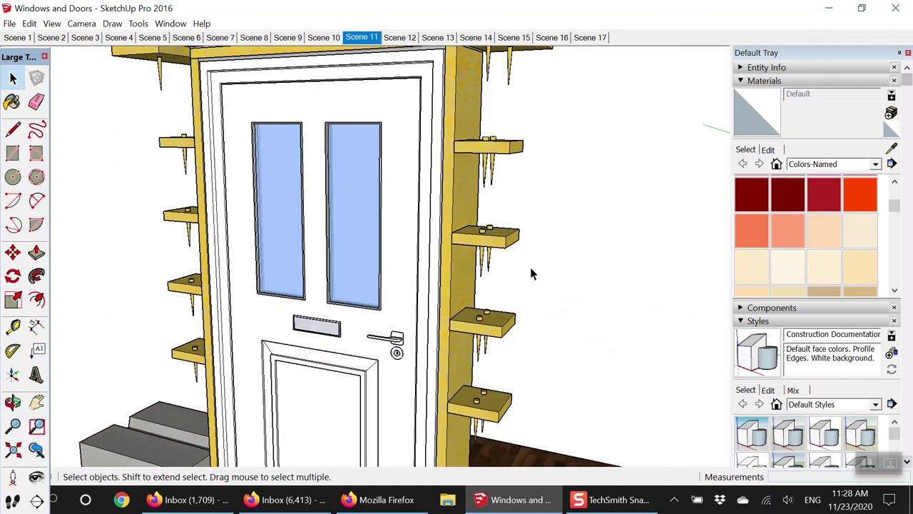
# - Select the rough frame's side post and the door in turn to tell them apart, and clear the selection
pyautogui.click(451, 305)
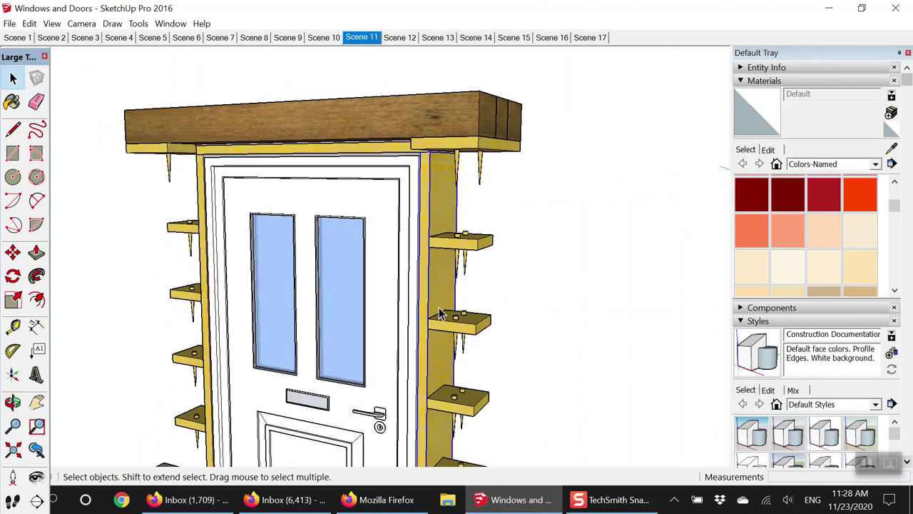
pyautogui.click(396, 284)
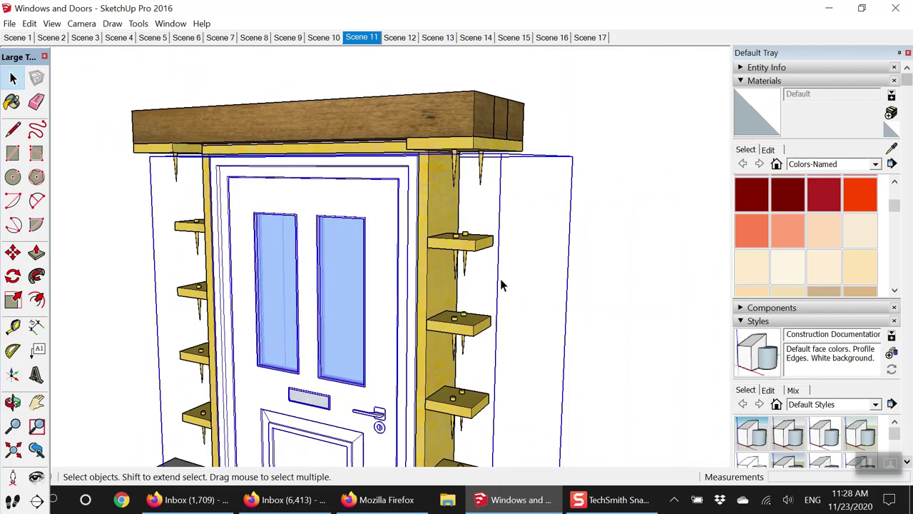
pyautogui.click(581, 288)
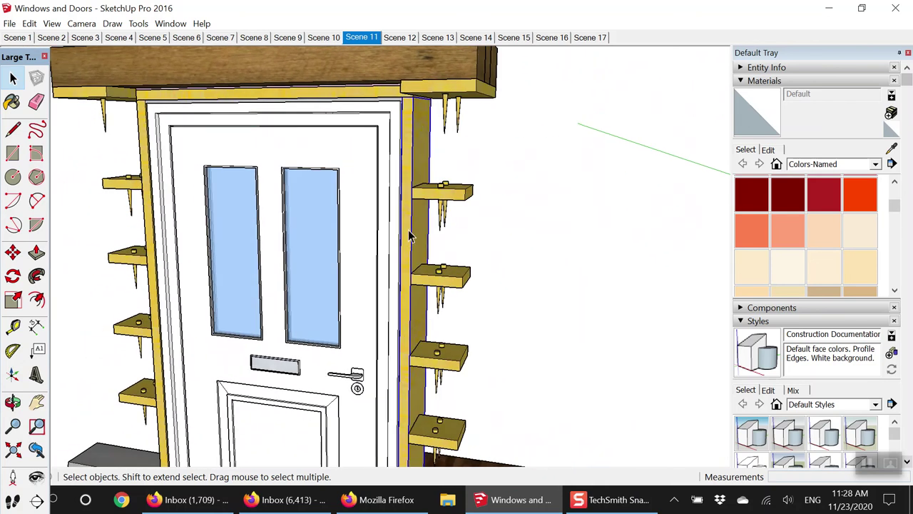
pyautogui.click(550, 283)
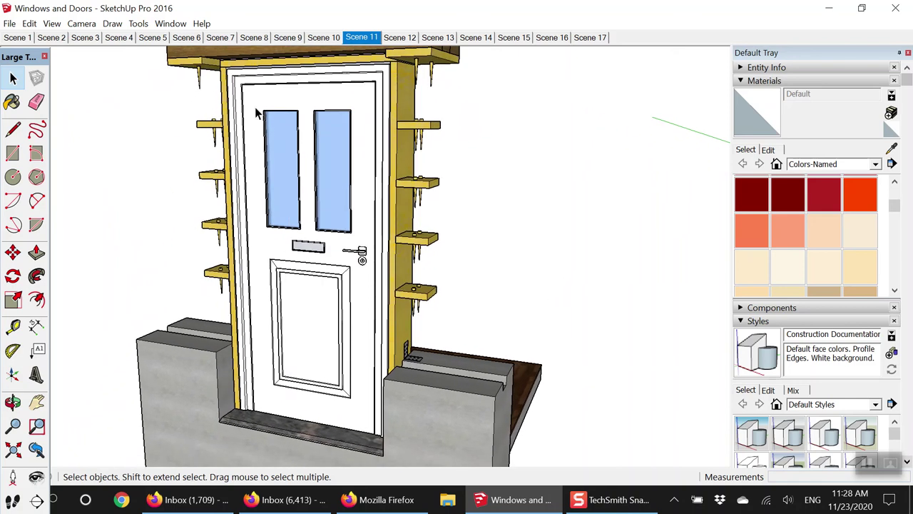
# - Go to Scene 12, select the door to examine the gap beside its rough frame, and continue to Scene 13
pyautogui.click(398, 38)
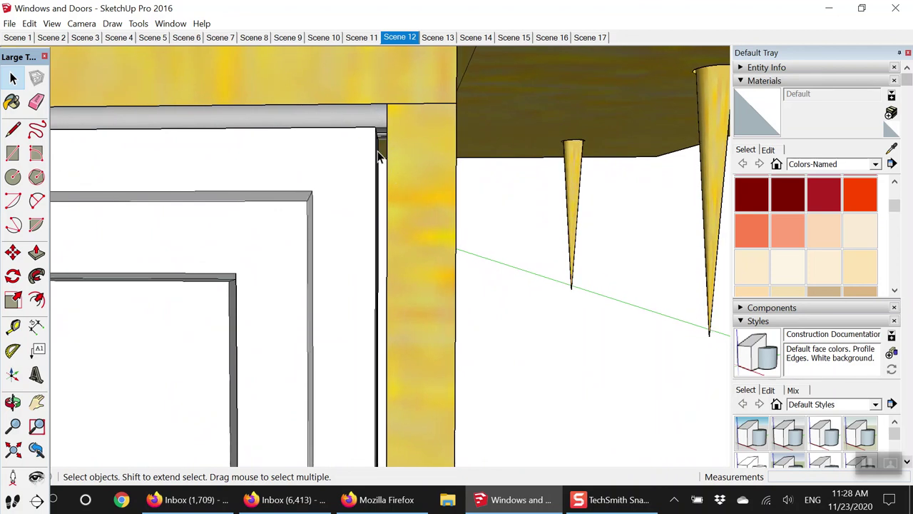
pyautogui.click(360, 208)
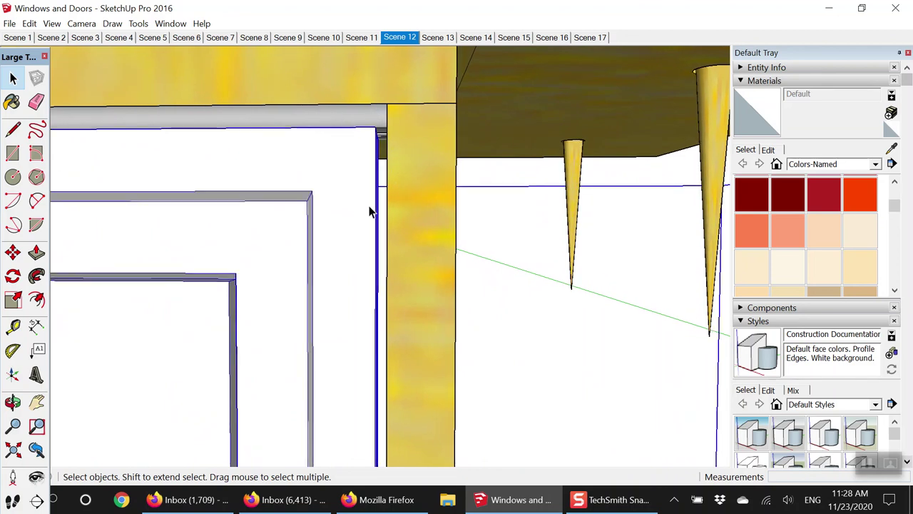
pyautogui.click(438, 38)
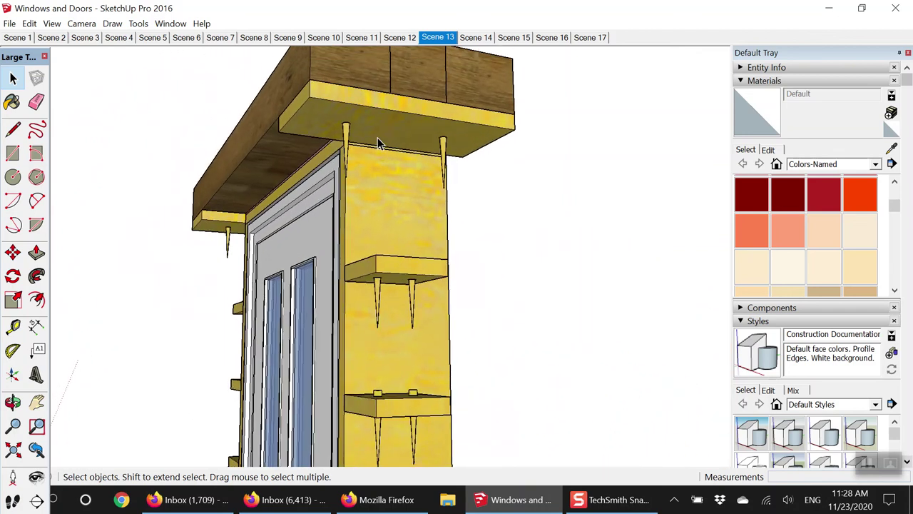
# - Go through Scenes 14 and 15 to Scene 16, comparing the rough window frame without and with its lintel
pyautogui.click(474, 38)
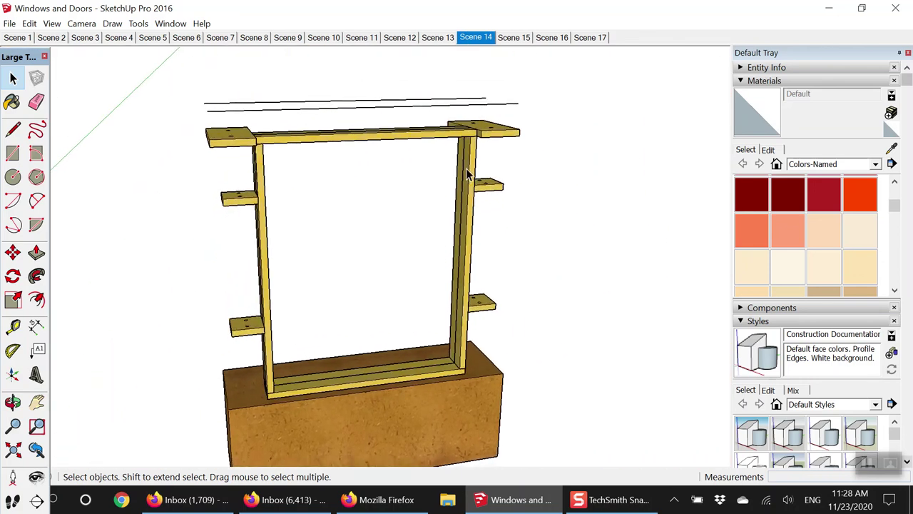
pyautogui.click(513, 39)
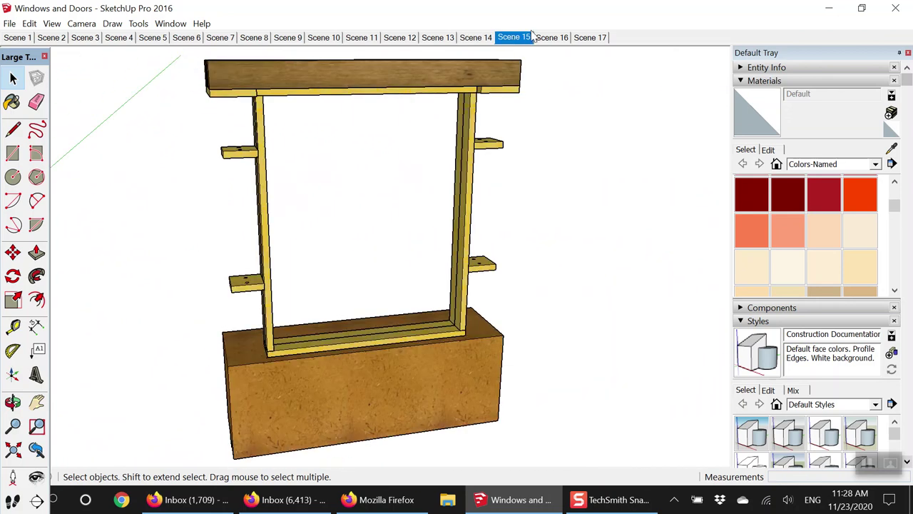
pyautogui.click(552, 39)
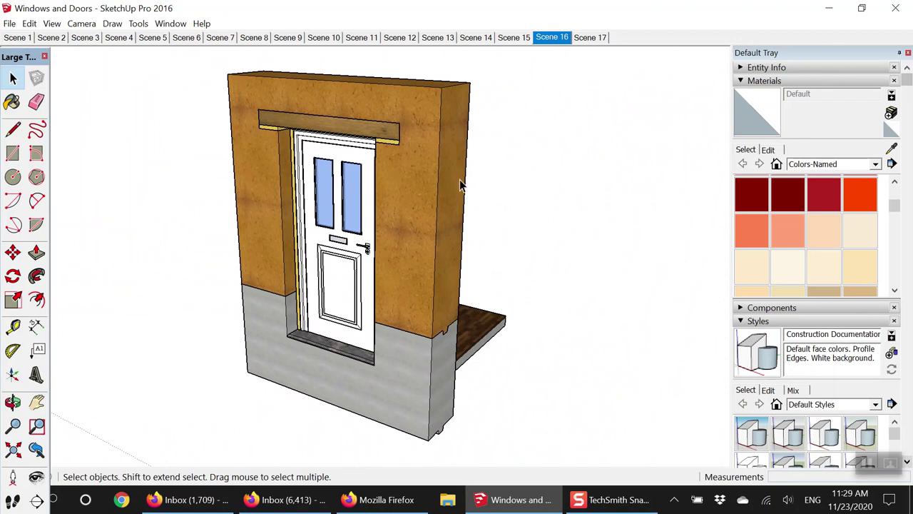
# - Go to Scene 17 and examine where the door's rough frame meets the earthen wall inside, selecting the side post and wall in turn
pyautogui.click(587, 42)
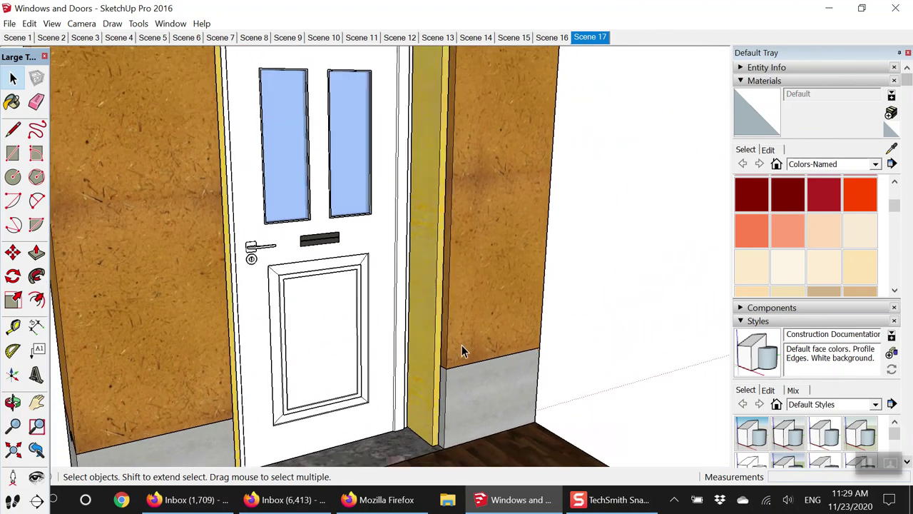
pyautogui.click(421, 348)
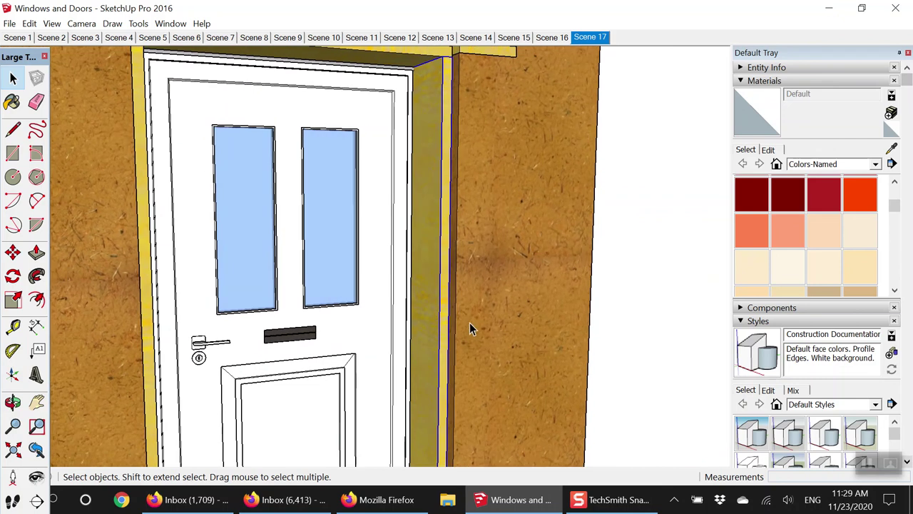
pyautogui.click(633, 317)
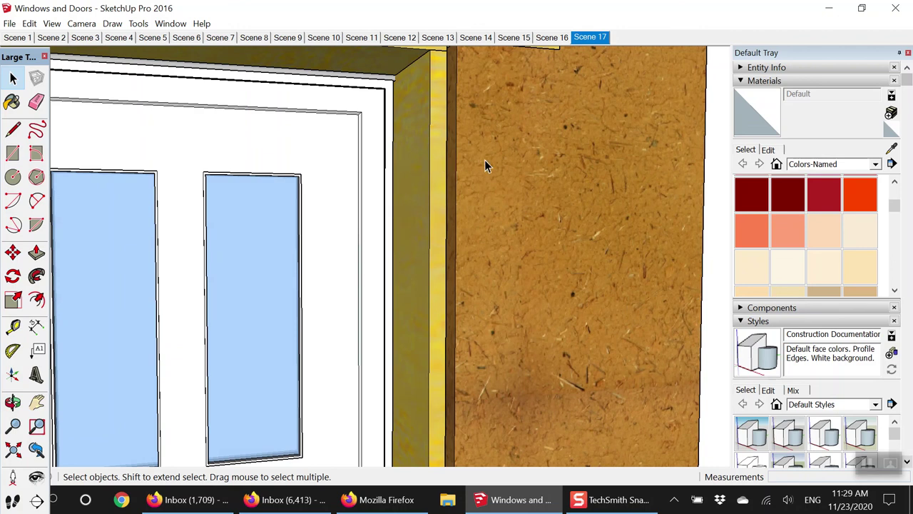
pyautogui.click(415, 207)
pyautogui.scroll(-3, 436, 212)
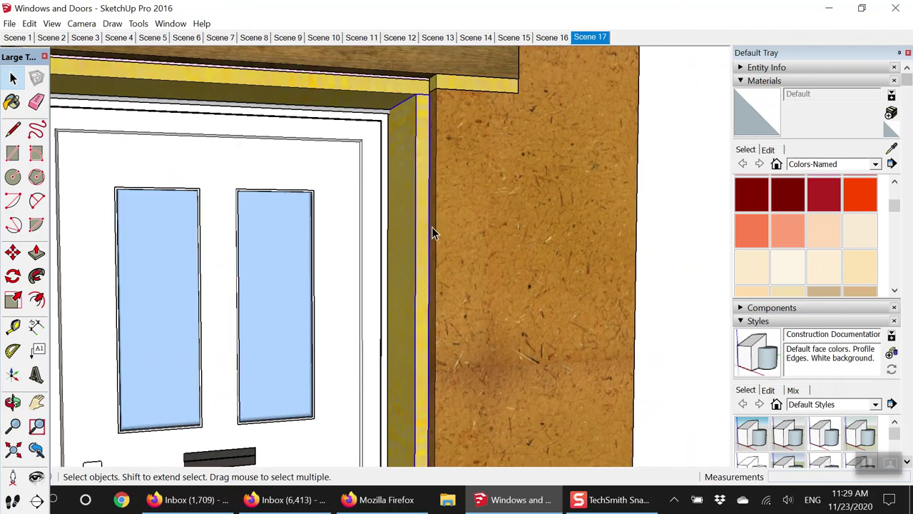
pyautogui.click(547, 239)
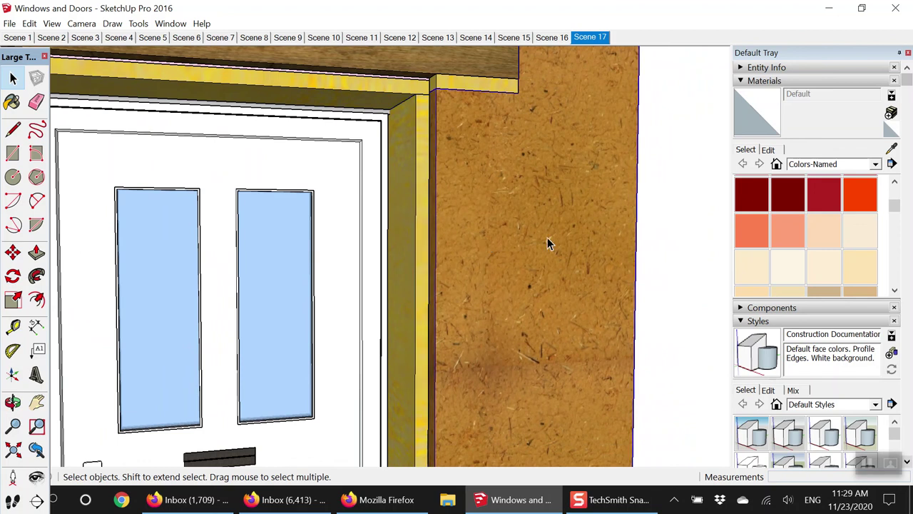
pyautogui.scroll(-5, 684, 251)
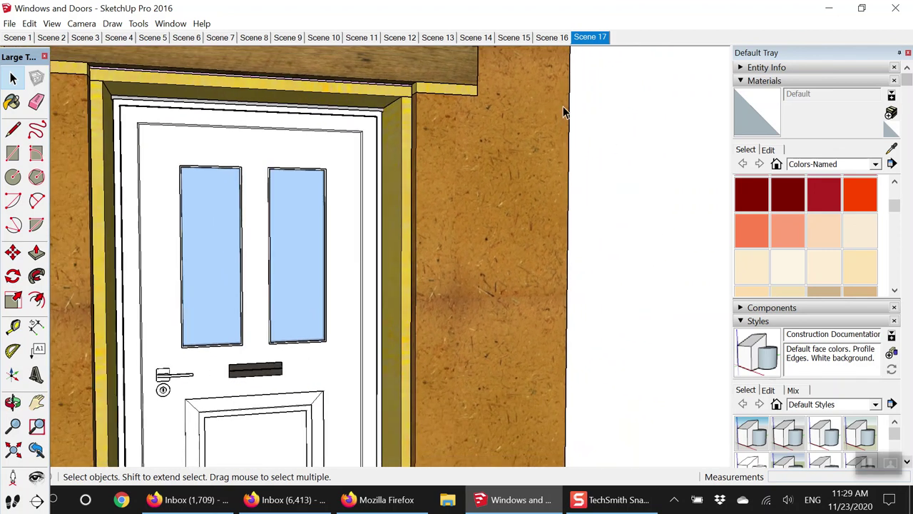